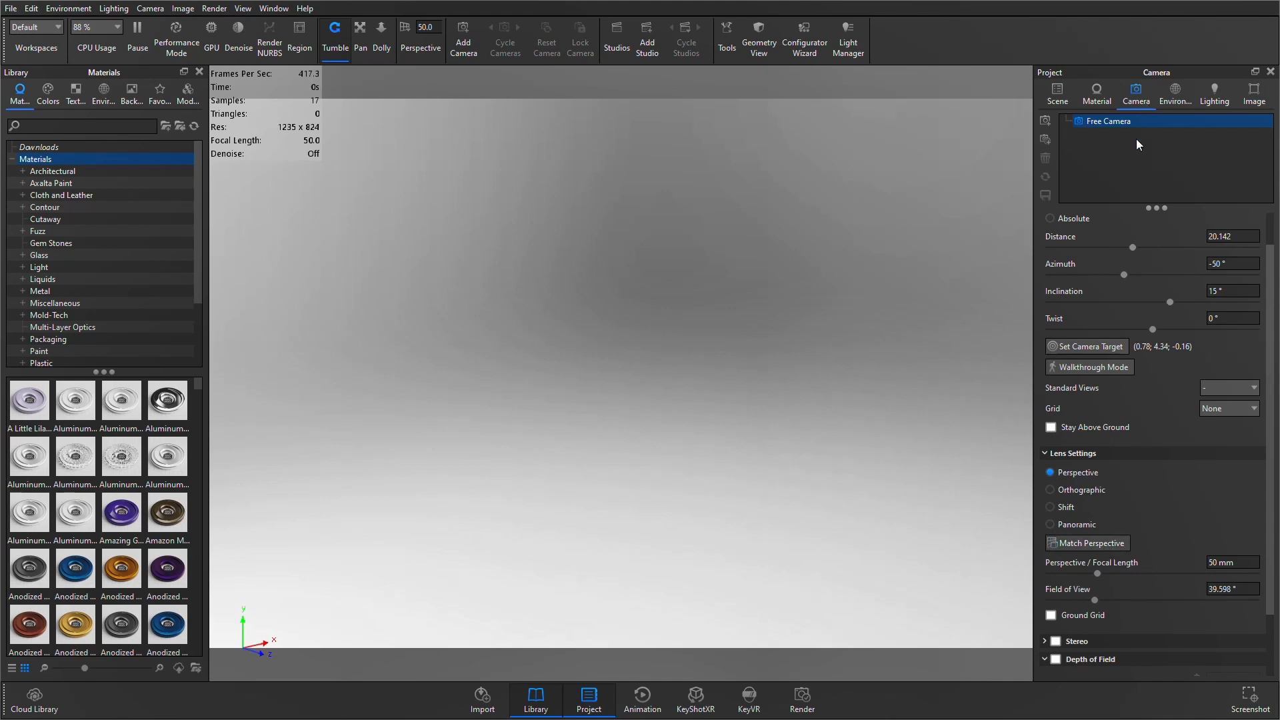
- Load the Pexels photo of the empty room as the environment's backplate image so that Match Perspective can be used
{"action": "left_click", "coordinate": [1099, 545]}
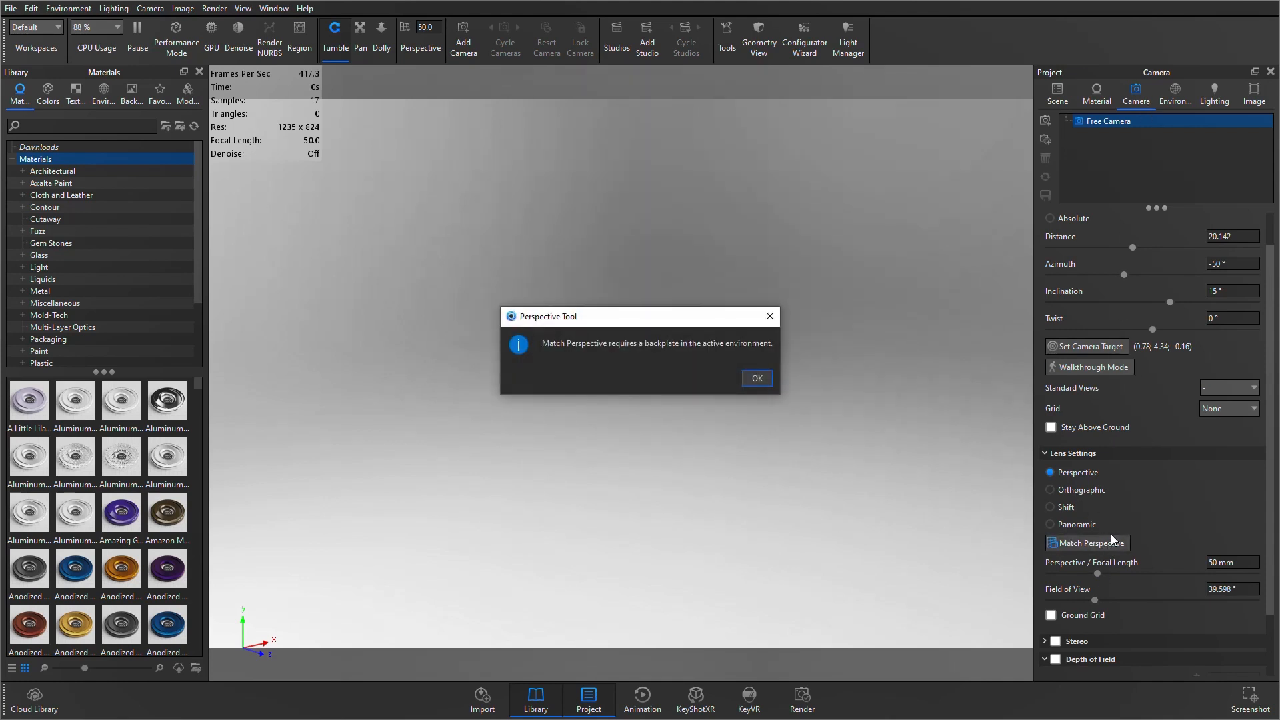
{"action": "left_click", "coordinate": [757, 379]}
{"action": "left_click", "coordinate": [1184, 98]}
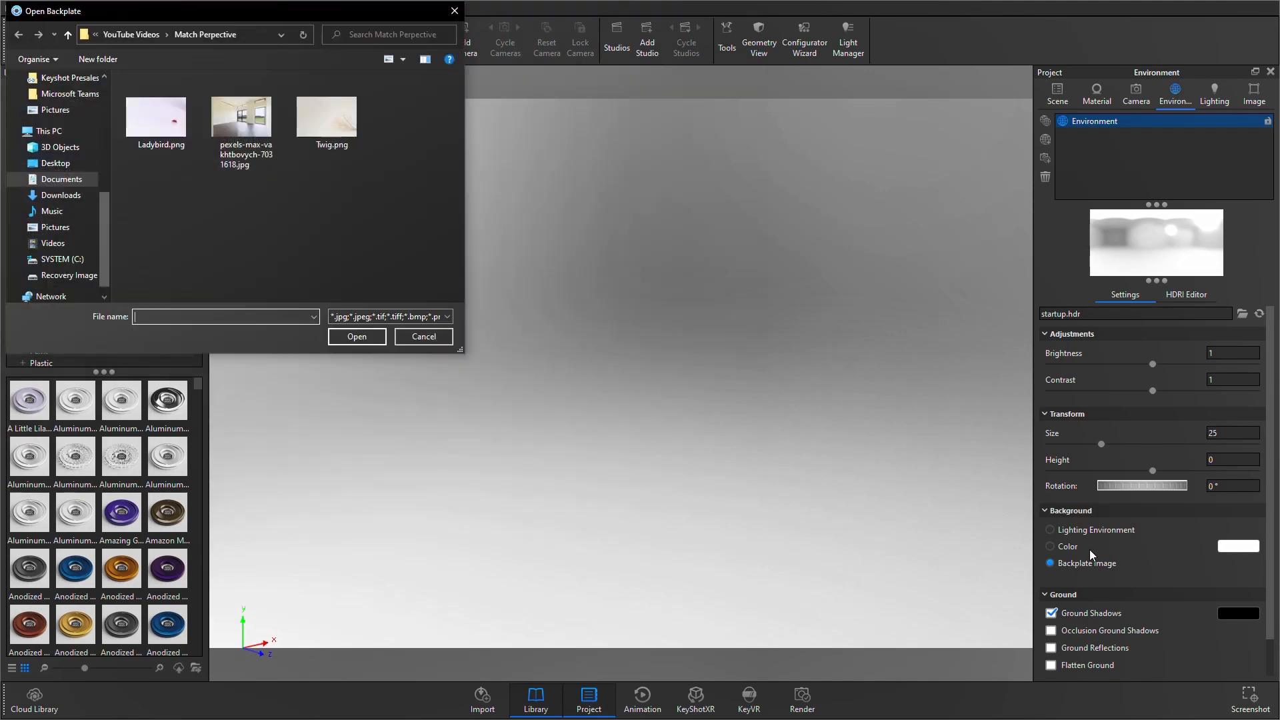
{"action": "left_click", "coordinate": [242, 120]}
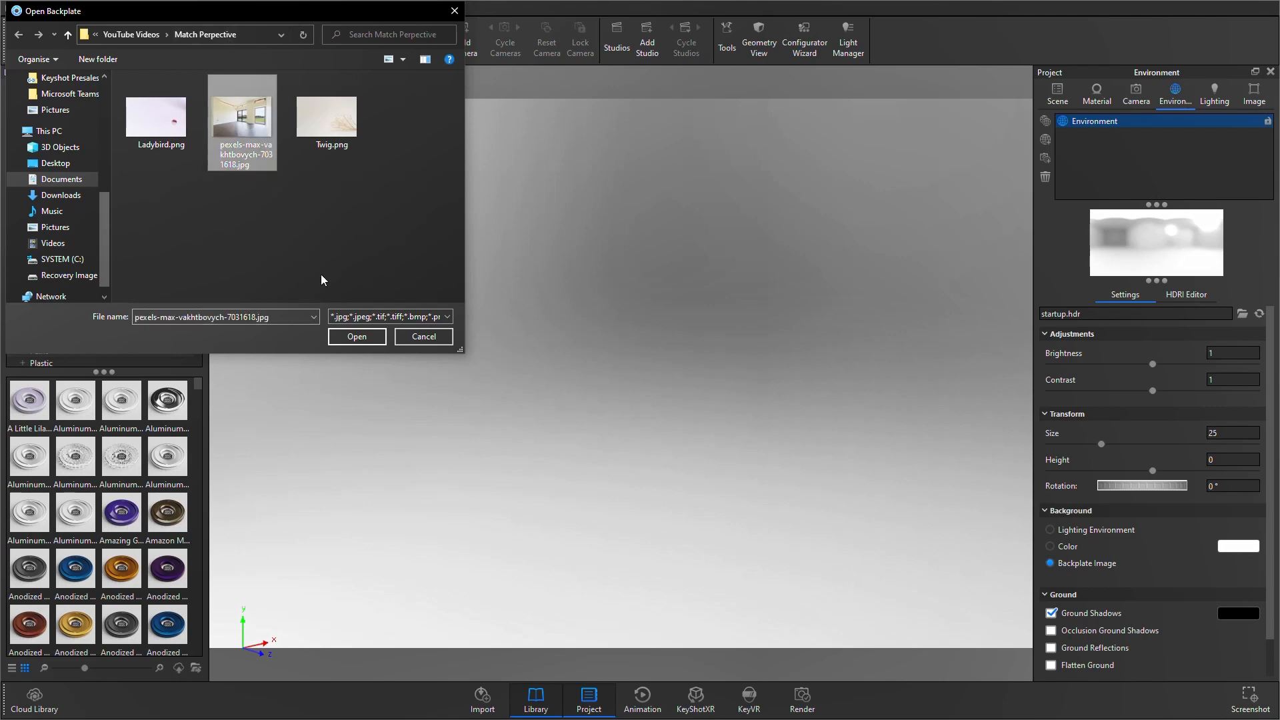
{"action": "left_click", "coordinate": [373, 341]}
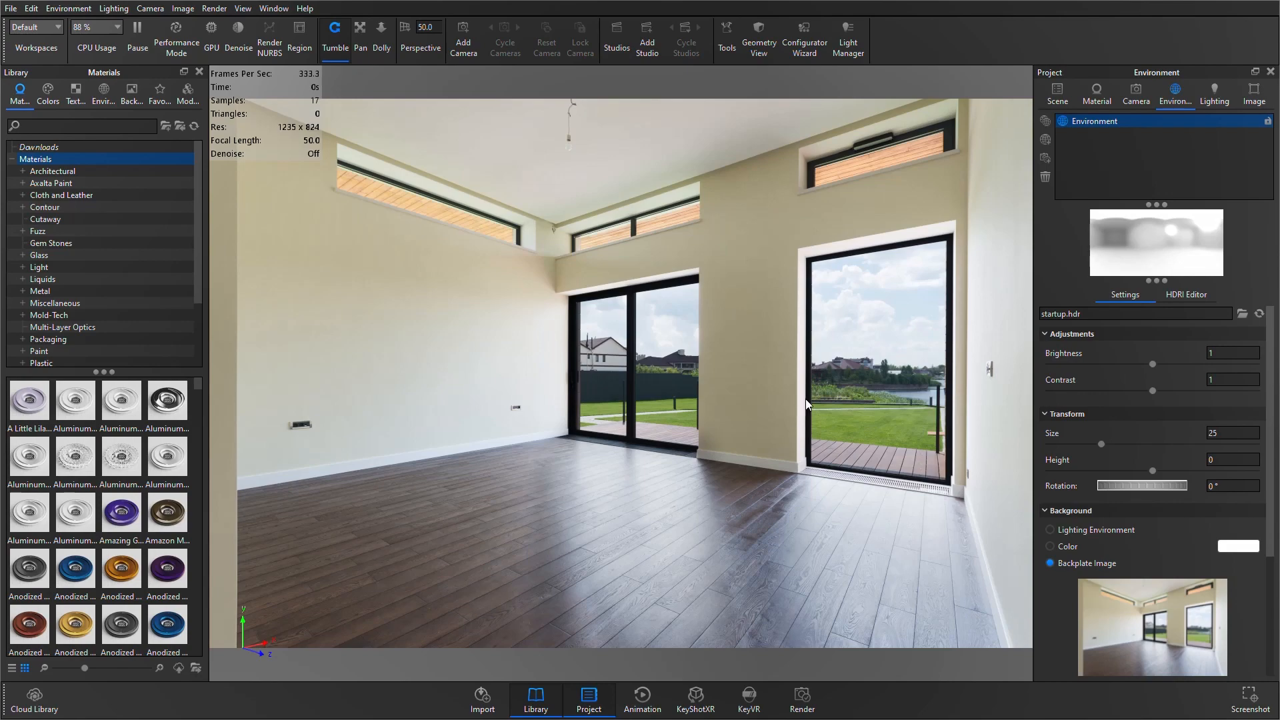
- Tumble the empty scene to examine the axis directions in the coordinate legend and check its display option
{"action": "mouse_move", "coordinate": [806, 399]}
{"action": "left_mouse_down"}
{"action": "mouse_move", "coordinate": [560, 393]}
{"action": "mouse_move", "coordinate": [855, 387]}
{"action": "mouse_move", "coordinate": [490, 395]}
{"action": "mouse_move", "coordinate": [367, 422]}
{"action": "mouse_move", "coordinate": [476, 458]}
{"action": "mouse_move", "coordinate": [696, 393]}
{"action": "mouse_move", "coordinate": [526, 413]}
{"action": "mouse_move", "coordinate": [751, 354]}
{"action": "mouse_move", "coordinate": [541, 397]}
{"action": "mouse_move", "coordinate": [711, 357]}
{"action": "mouse_move", "coordinate": [187, 684]}
{"action": "mouse_move", "coordinate": [274, 631]}
{"action": "left_mouse_up"}
{"action": "left_click_drag", "start_coordinate": [587, 442], "coordinate": [558, 393]}
{"action": "left_click", "coordinate": [251, 9]}
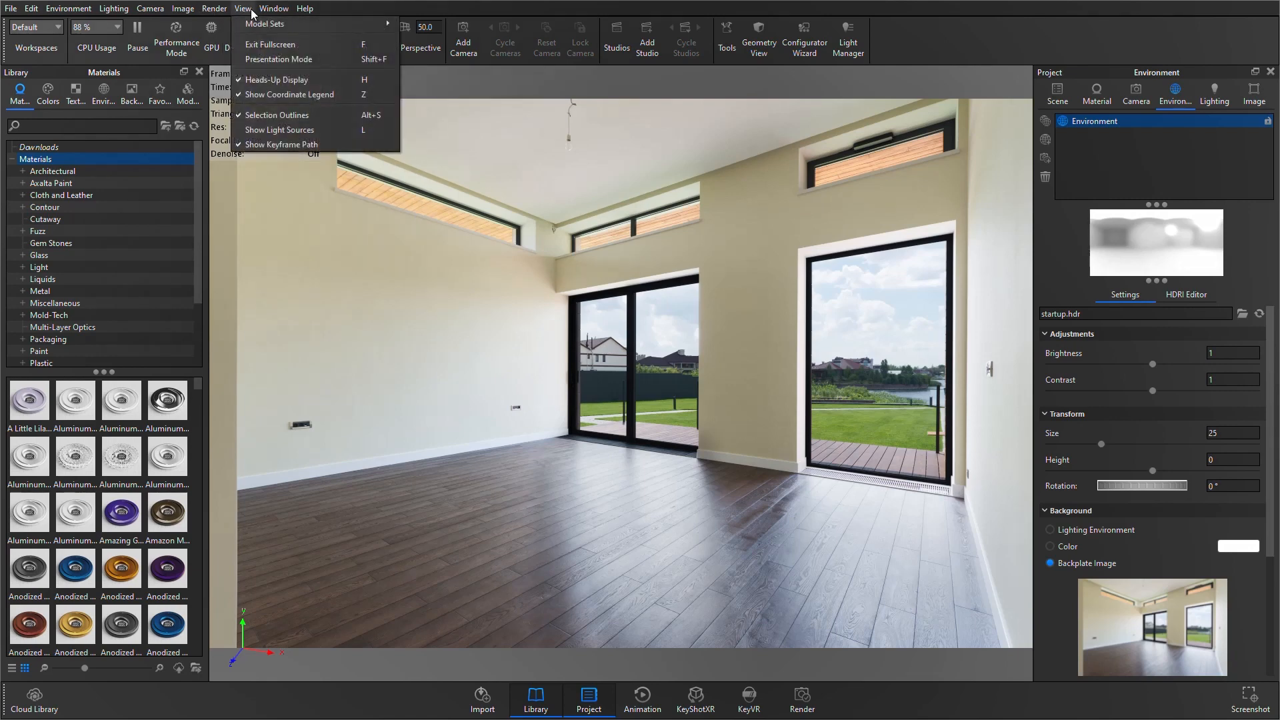
{"action": "left_click", "coordinate": [325, 95]}
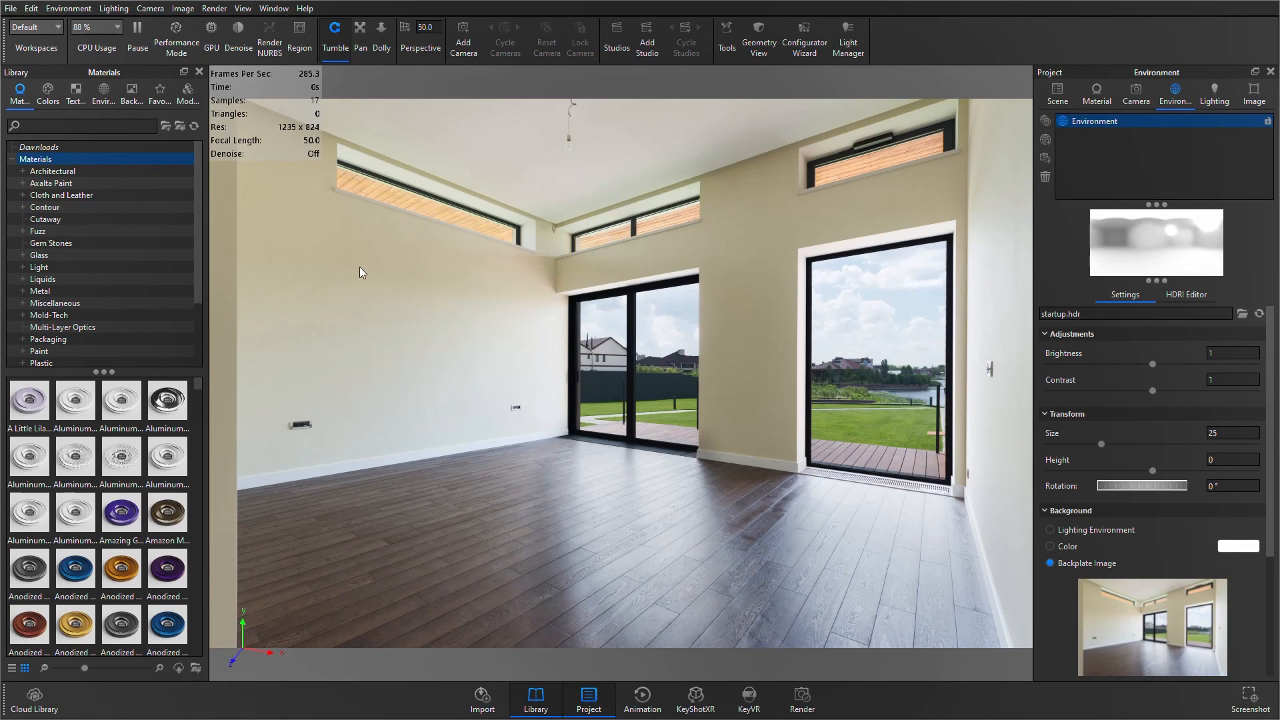
- Add the downloaded Coffee Table model to the scene and position it over the floor of the room photo
{"action": "left_click", "coordinate": [187, 94]}
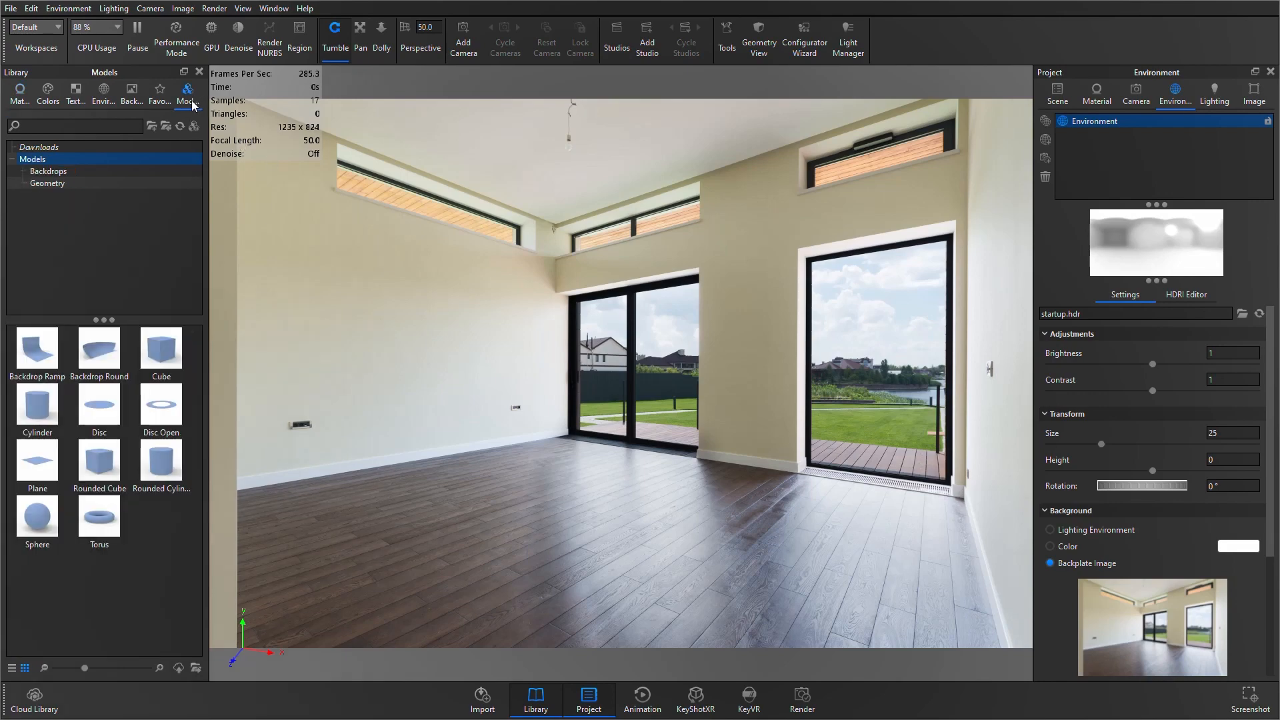
{"action": "left_click", "coordinate": [115, 148]}
{"action": "left_click", "coordinate": [153, 485]}
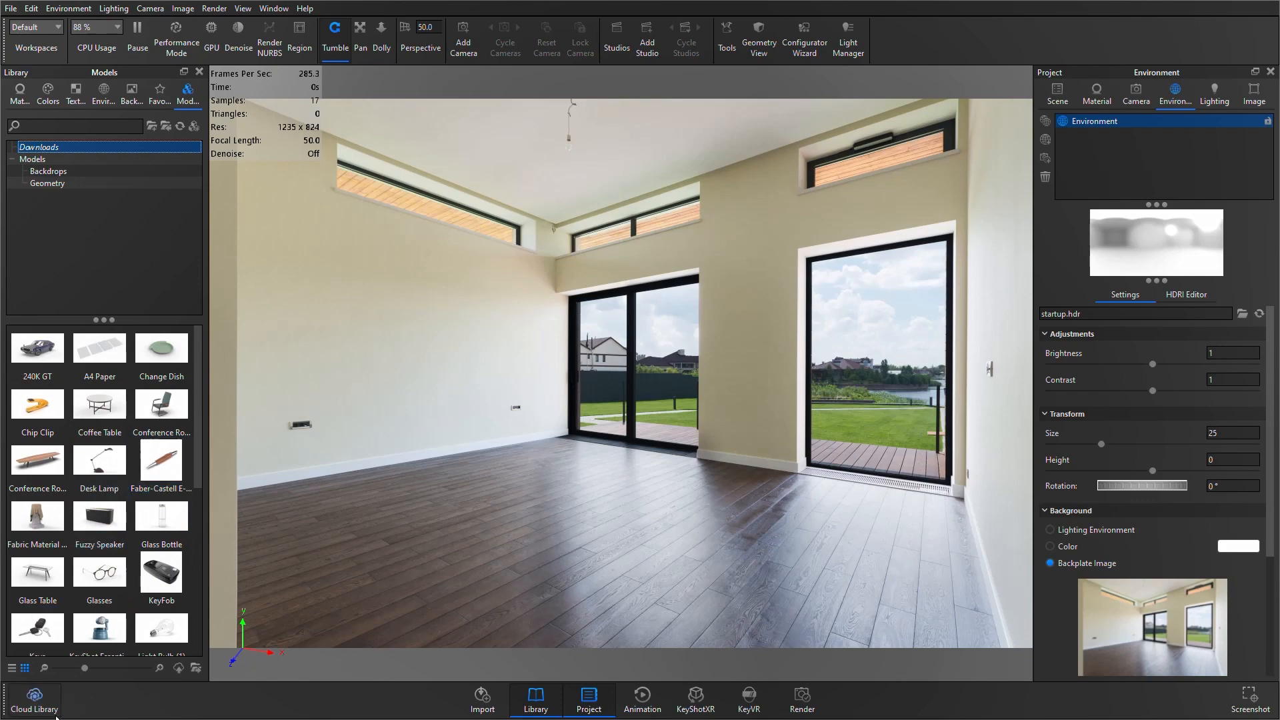
{"action": "left_click_drag", "start_coordinate": [107, 413], "coordinate": [562, 526]}
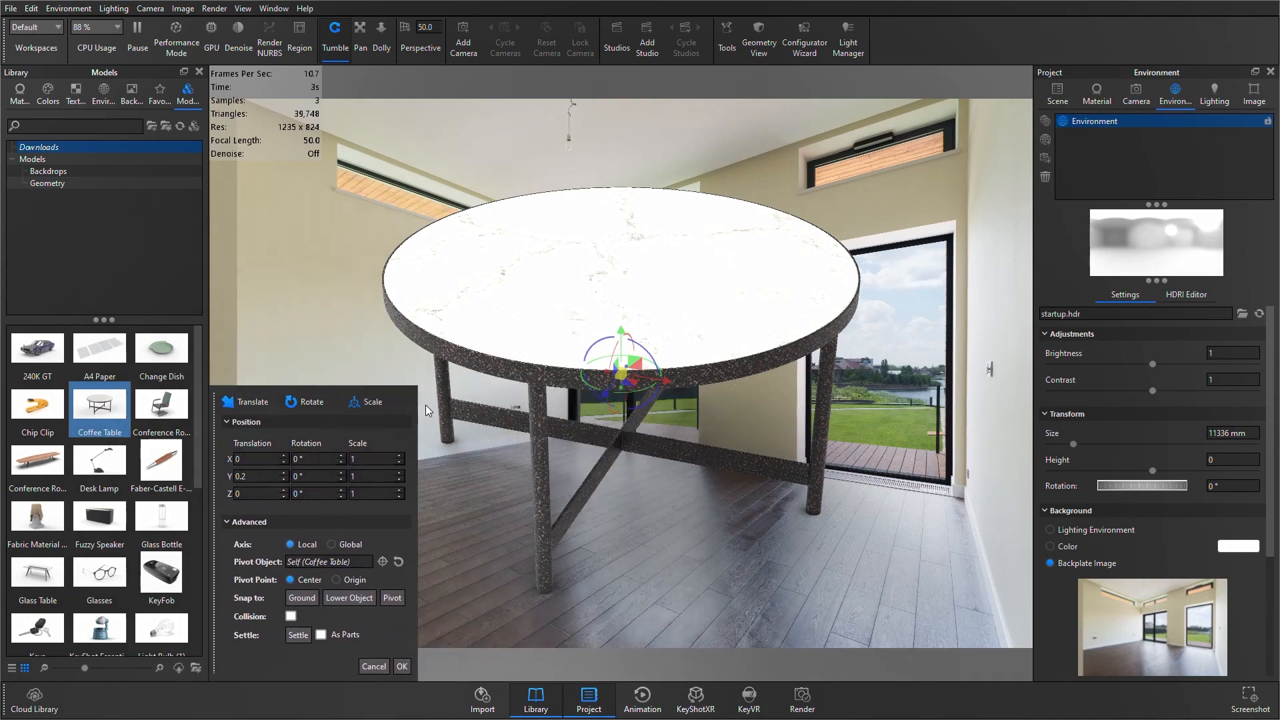
{"action": "scroll", "coordinate": [806, 425], "scroll_direction": "down", "scroll_amount": 10}
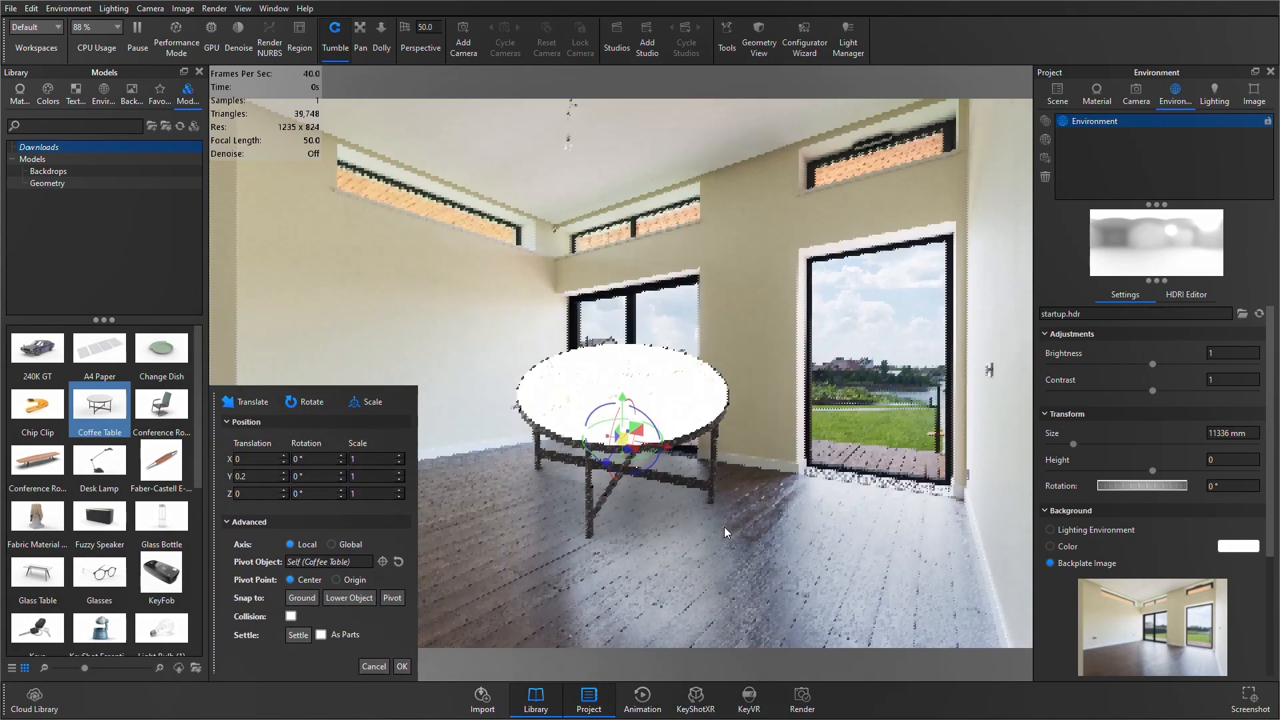
{"action": "middle_click_drag", "start_coordinate": [695, 554], "coordinate": [681, 575]}
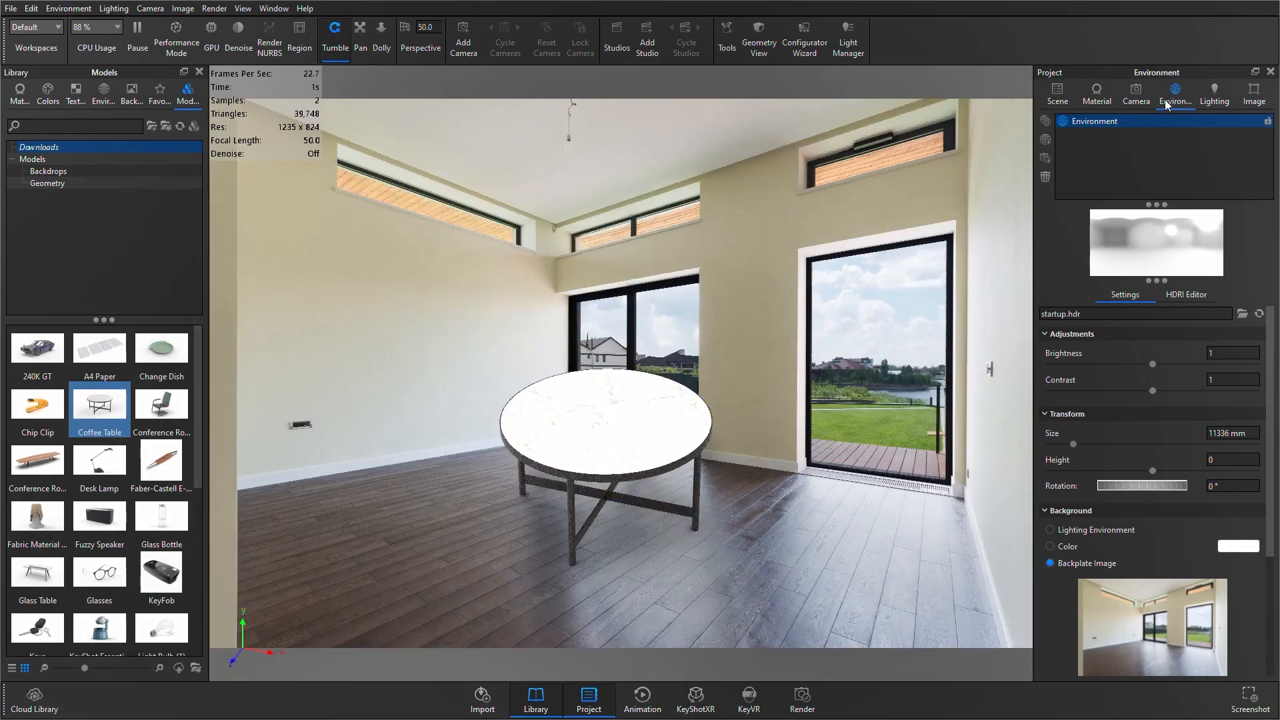
- Start Match Perspective on the Free Camera, compare both perspective modes and choose Two-Point Perspective
{"action": "left_click", "coordinate": [1137, 94]}
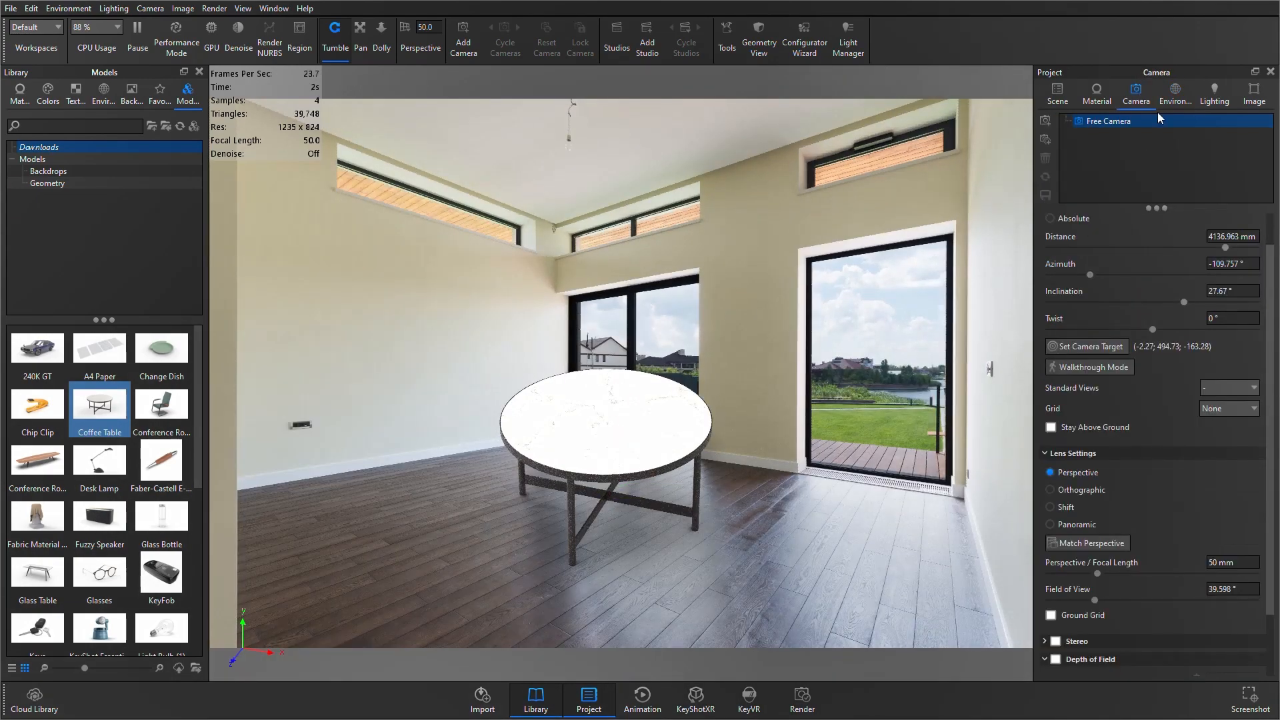
{"action": "left_click", "coordinate": [1100, 544]}
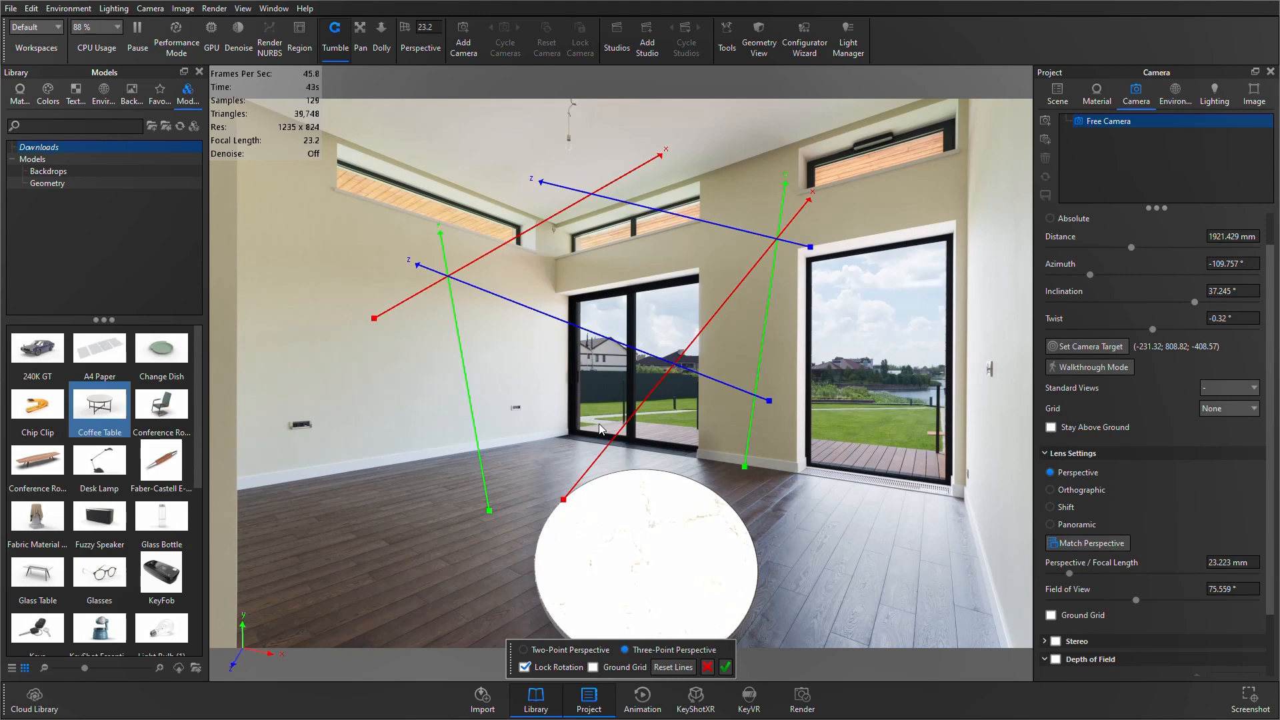
{"action": "left_click", "coordinate": [557, 651]}
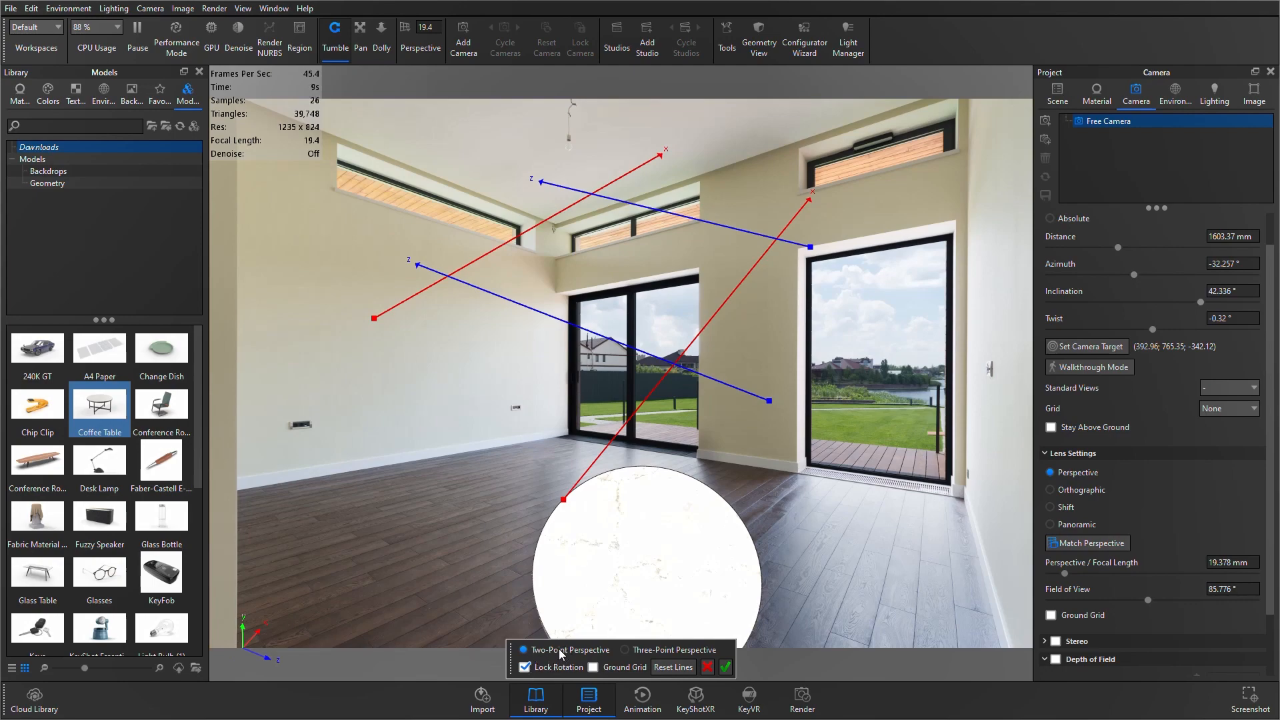
{"action": "left_click", "coordinate": [644, 649]}
{"action": "left_click", "coordinate": [547, 670]}
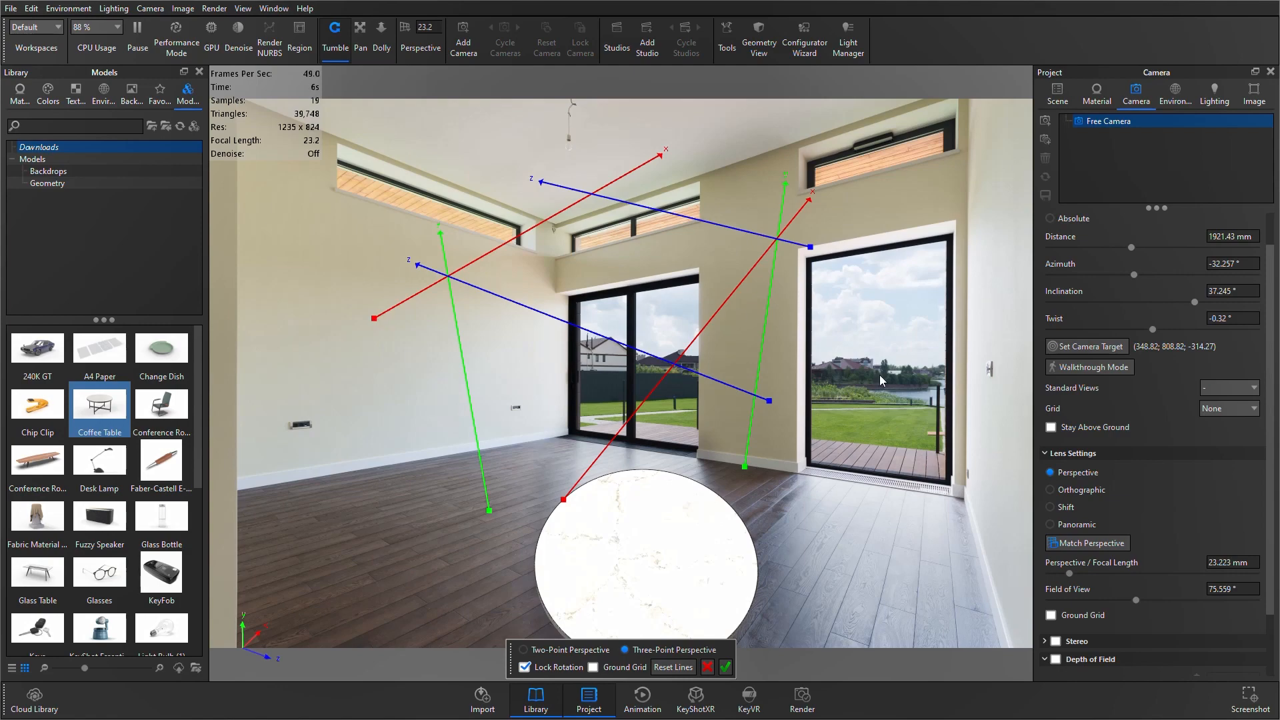
{"action": "left_click", "coordinate": [618, 648]}
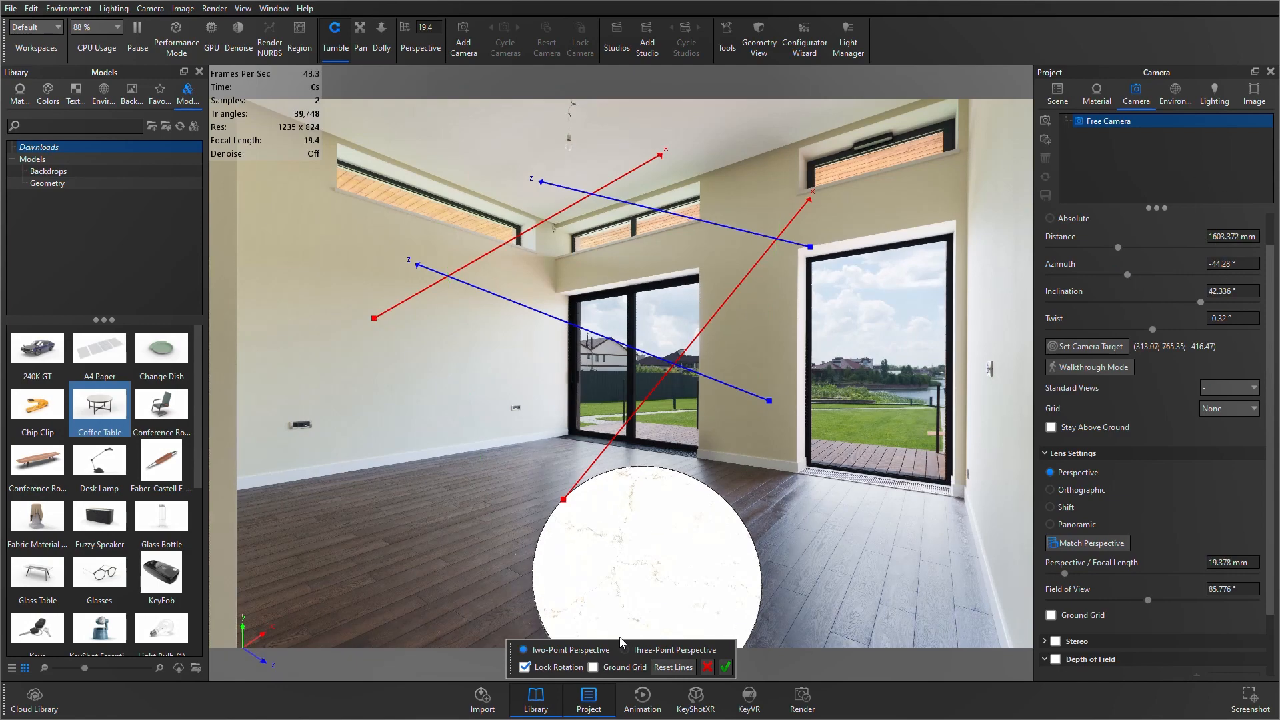
- Display the ground grid and tumble the camera to preview the coffee table's orientation against the floor
{"action": "middle_click_drag", "start_coordinate": [629, 506], "coordinate": [652, 495]}
{"action": "left_click_drag", "start_coordinate": [651, 494], "coordinate": [639, 596]}
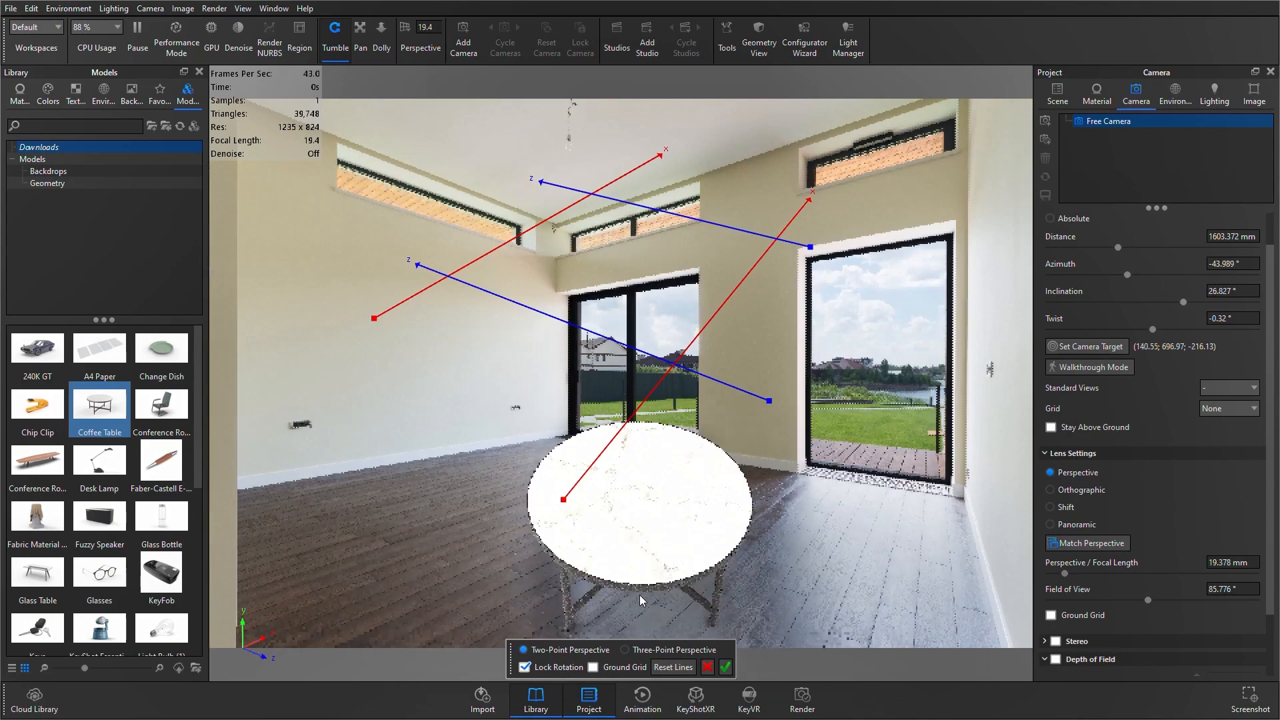
{"action": "left_click", "coordinate": [592, 668]}
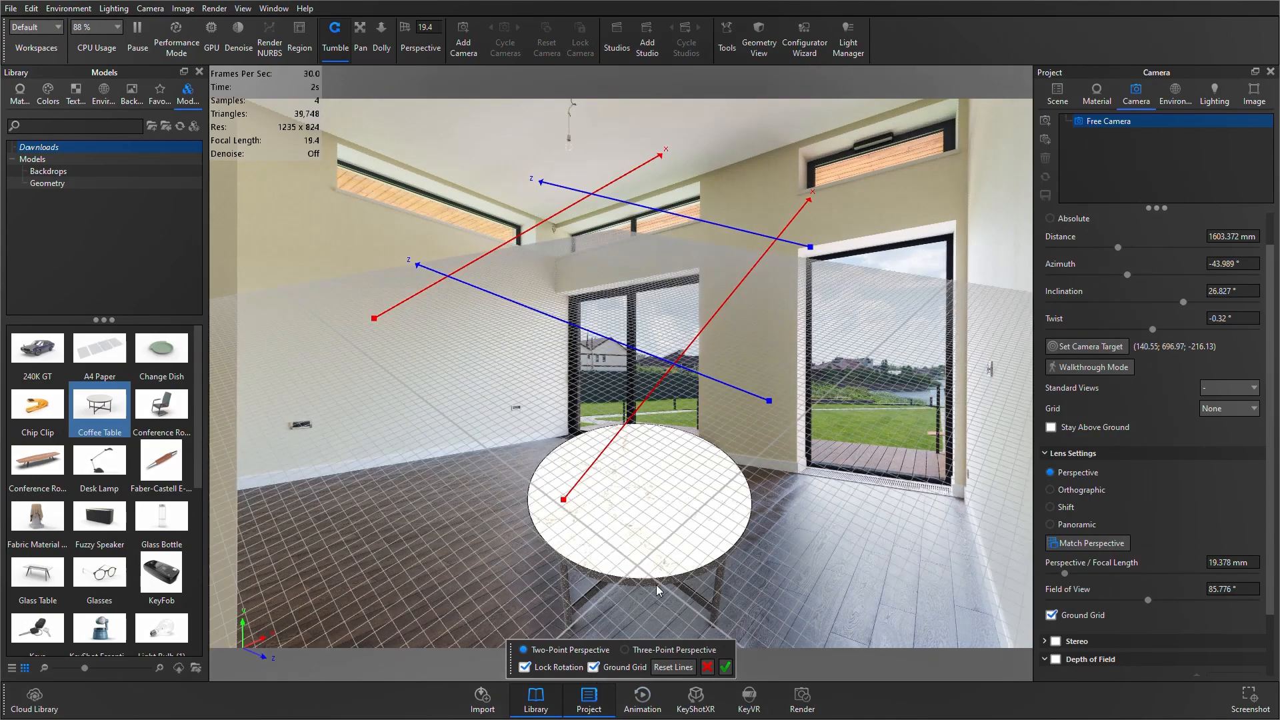
{"action": "left_click_drag", "start_coordinate": [670, 572], "coordinate": [704, 507]}
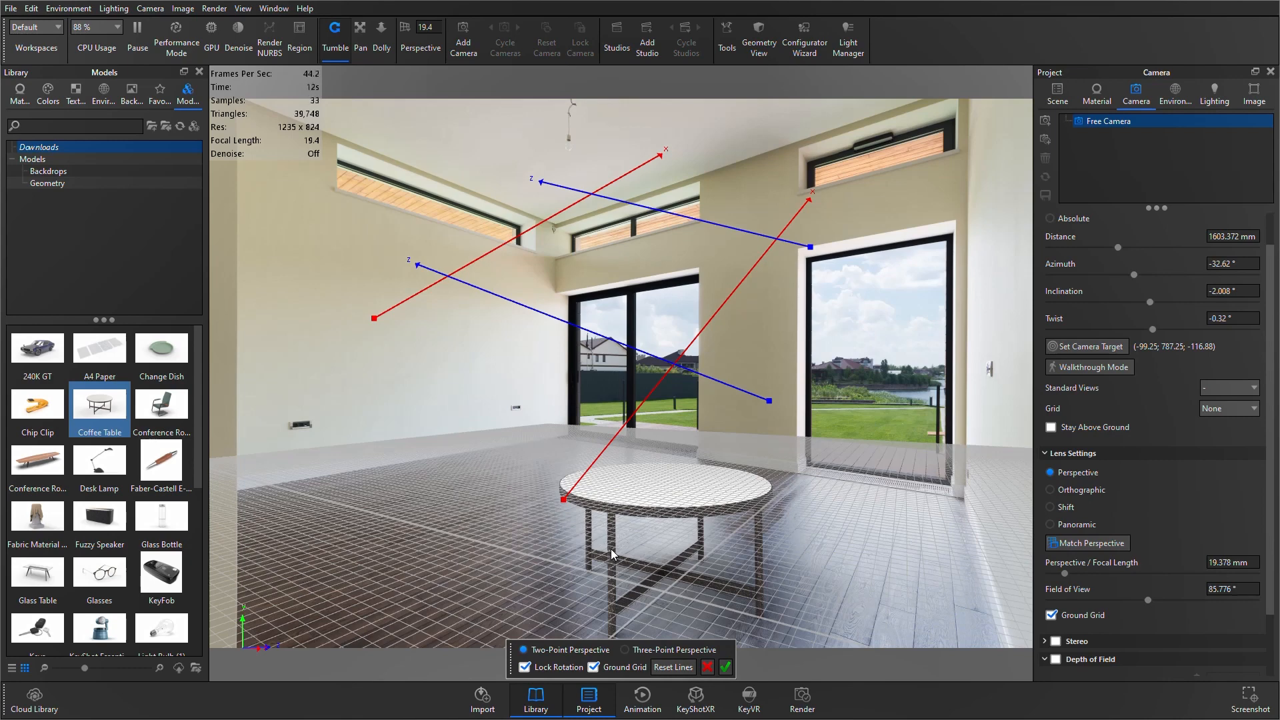
- Reset the perspective lines, hide the ground grid and make the coffee table appear smaller in the room
{"action": "left_click", "coordinate": [673, 668]}
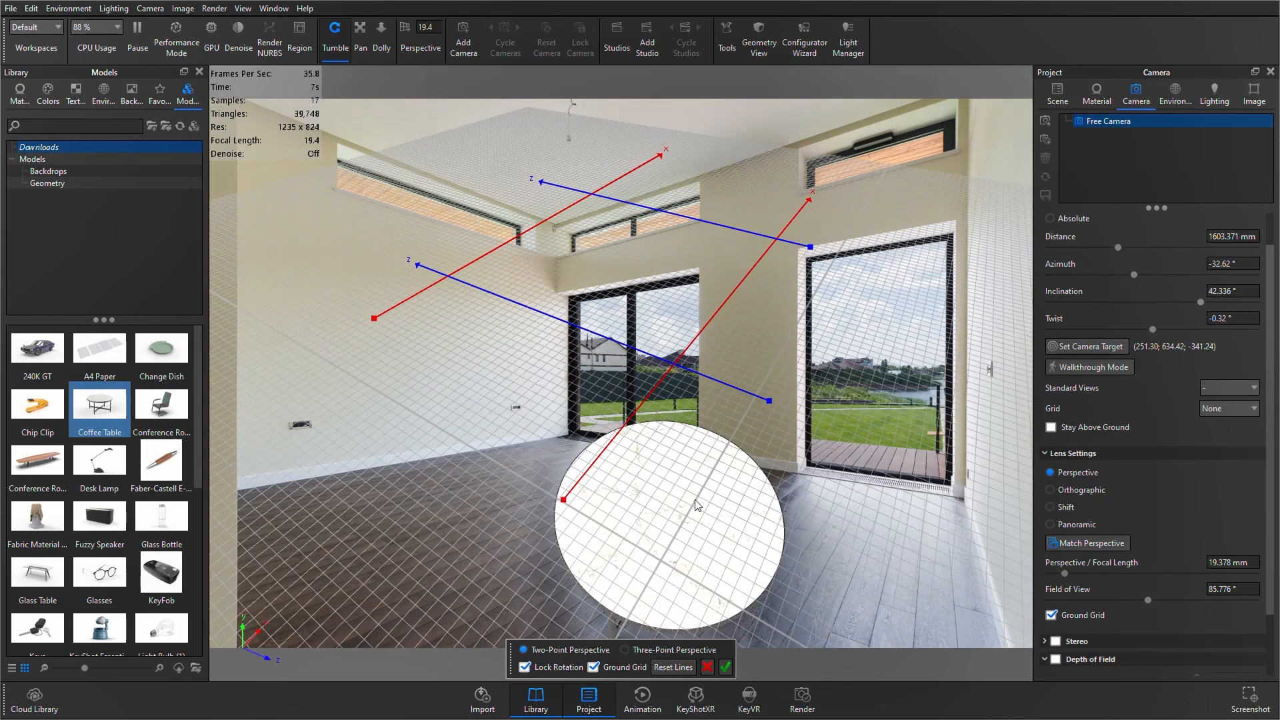
{"action": "key", "text": "g"}
{"action": "scroll", "coordinate": [682, 495], "scroll_direction": "down", "scroll_amount": 2}
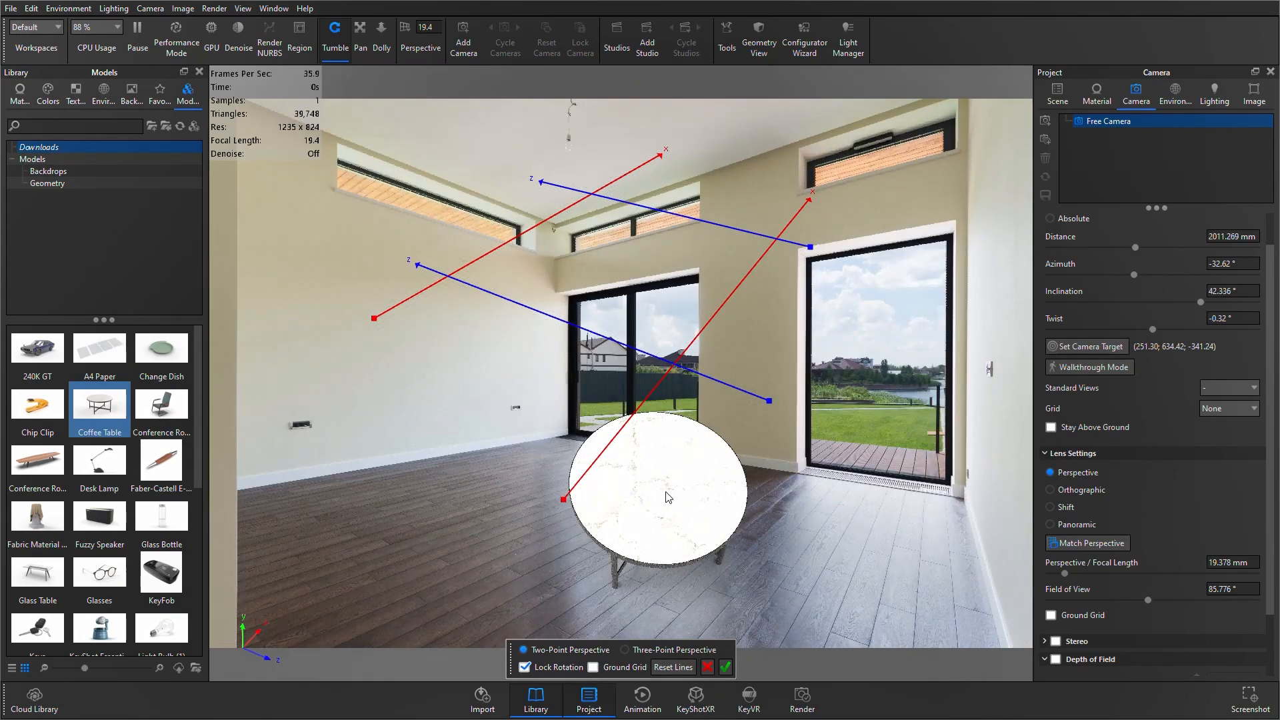
{"action": "middle_click_drag", "start_coordinate": [666, 491], "coordinate": [639, 561]}
{"action": "scroll", "coordinate": [630, 518], "scroll_direction": "down", "scroll_amount": 2}
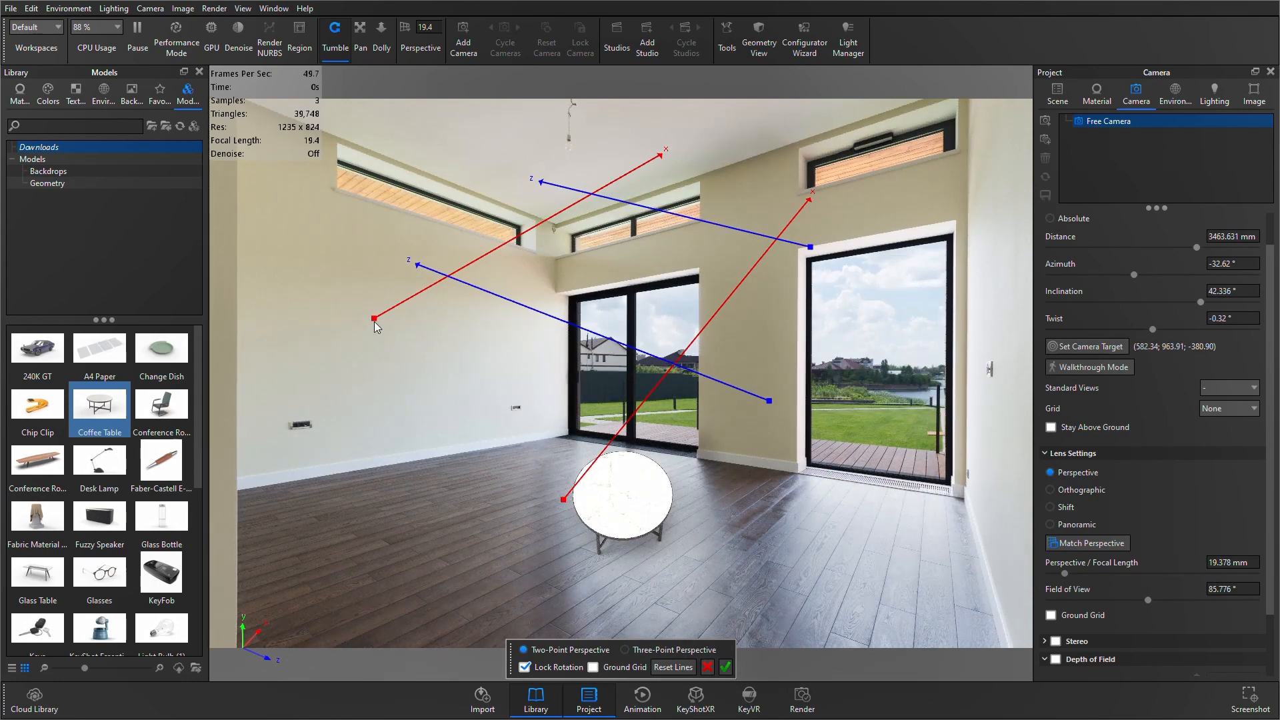
- Align the two red X perspective lines with the baseboards of the room's left and right walls
{"action": "left_click_drag", "start_coordinate": [374, 319], "coordinate": [240, 493]}
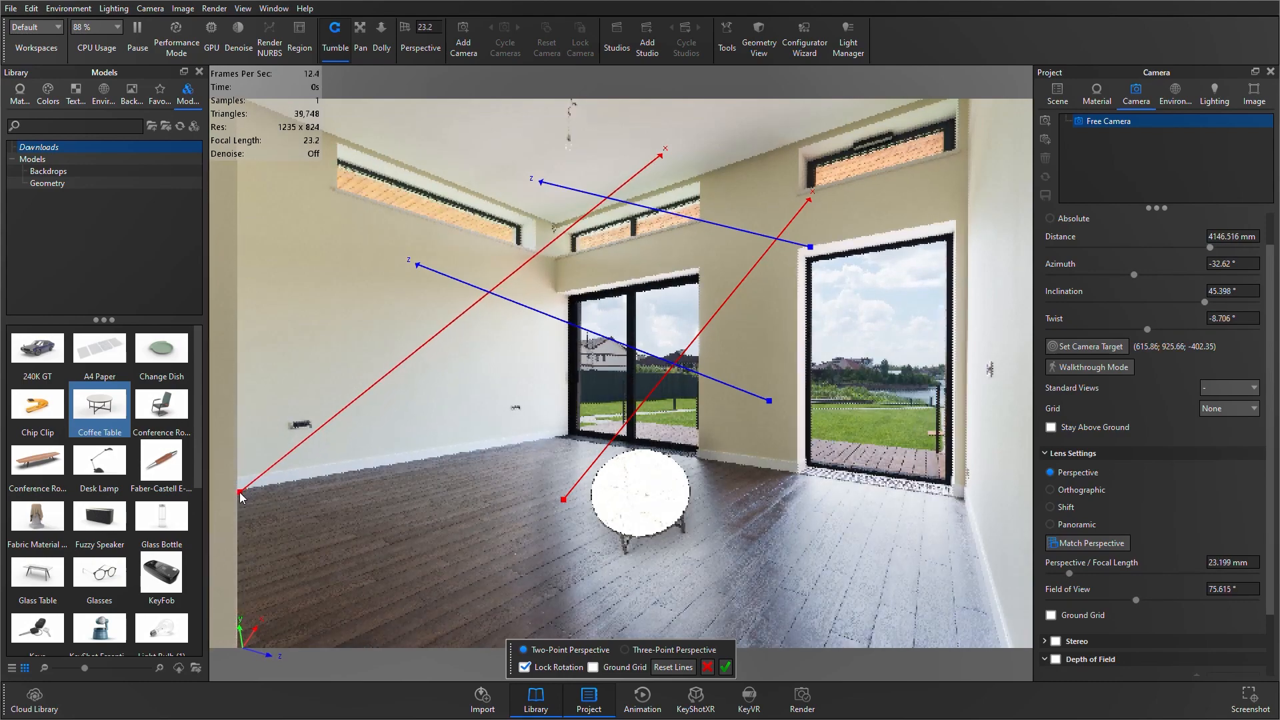
{"action": "left_click_drag", "start_coordinate": [662, 155], "coordinate": [647, 177]}
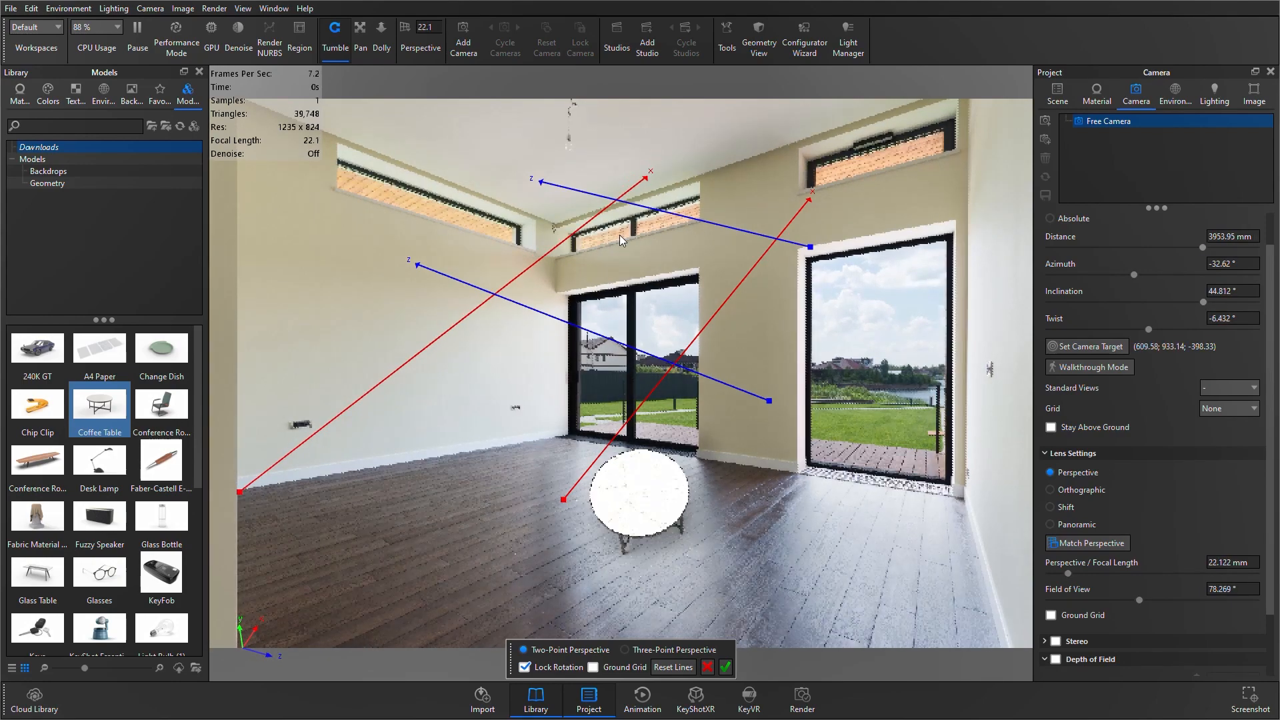
{"action": "left_click_drag", "start_coordinate": [621, 240], "coordinate": [555, 440]}
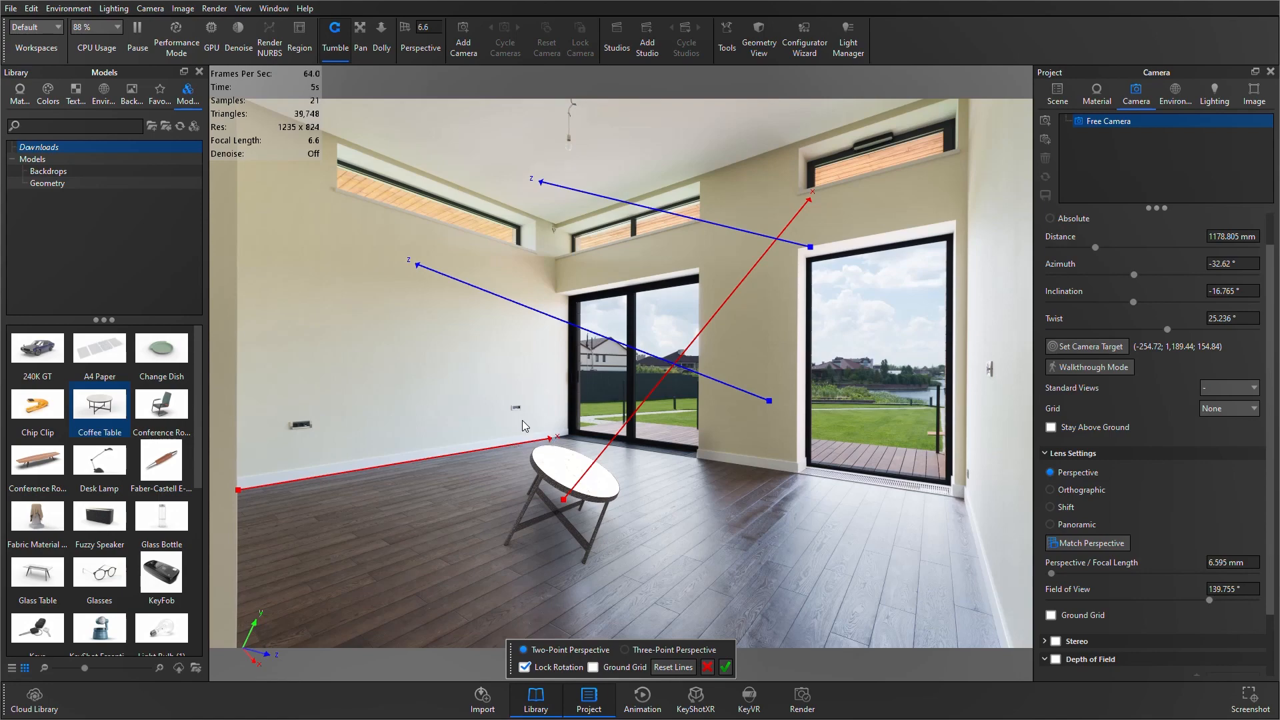
{"action": "left_click_drag", "start_coordinate": [812, 195], "coordinate": [967, 506]}
{"action": "left_click_drag", "start_coordinate": [564, 500], "coordinate": [1001, 650]}
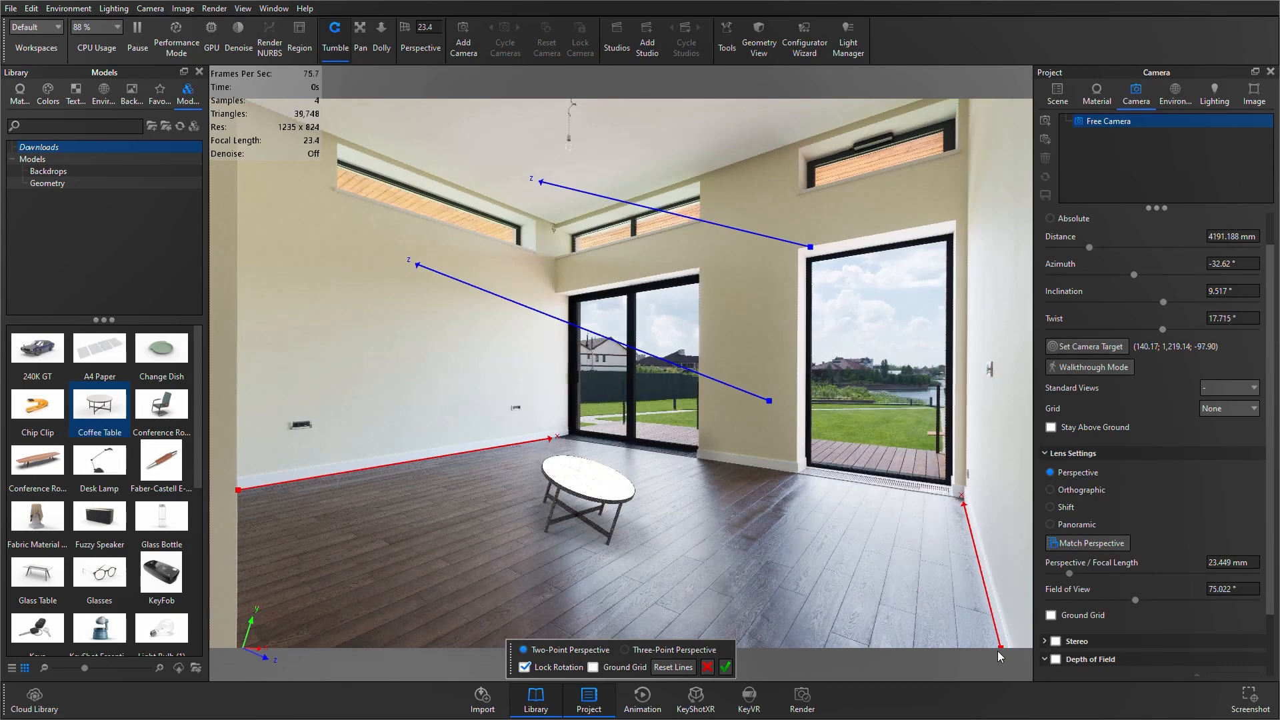
- Align the two blue Z perspective lines with the back wall's floor edge and its ceiling edge
{"action": "left_click_drag", "start_coordinate": [771, 403], "coordinate": [964, 501]}
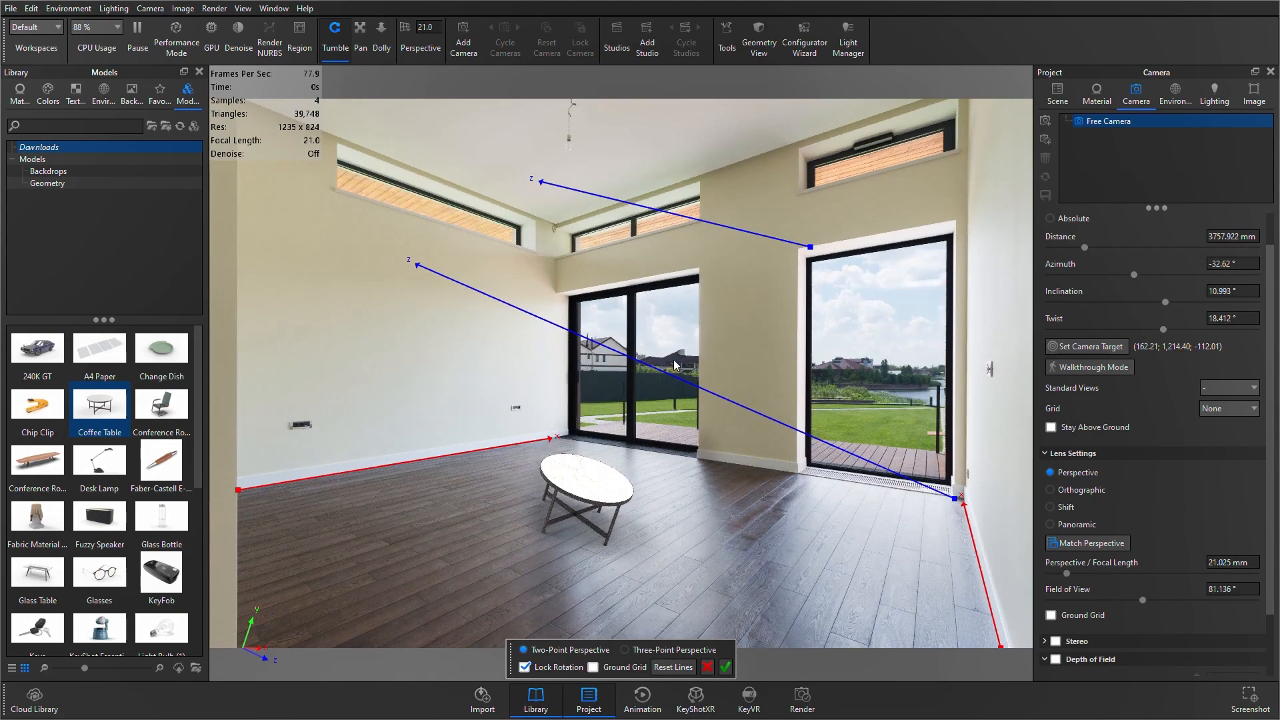
{"action": "left_click_drag", "start_coordinate": [417, 265], "coordinate": [571, 440]}
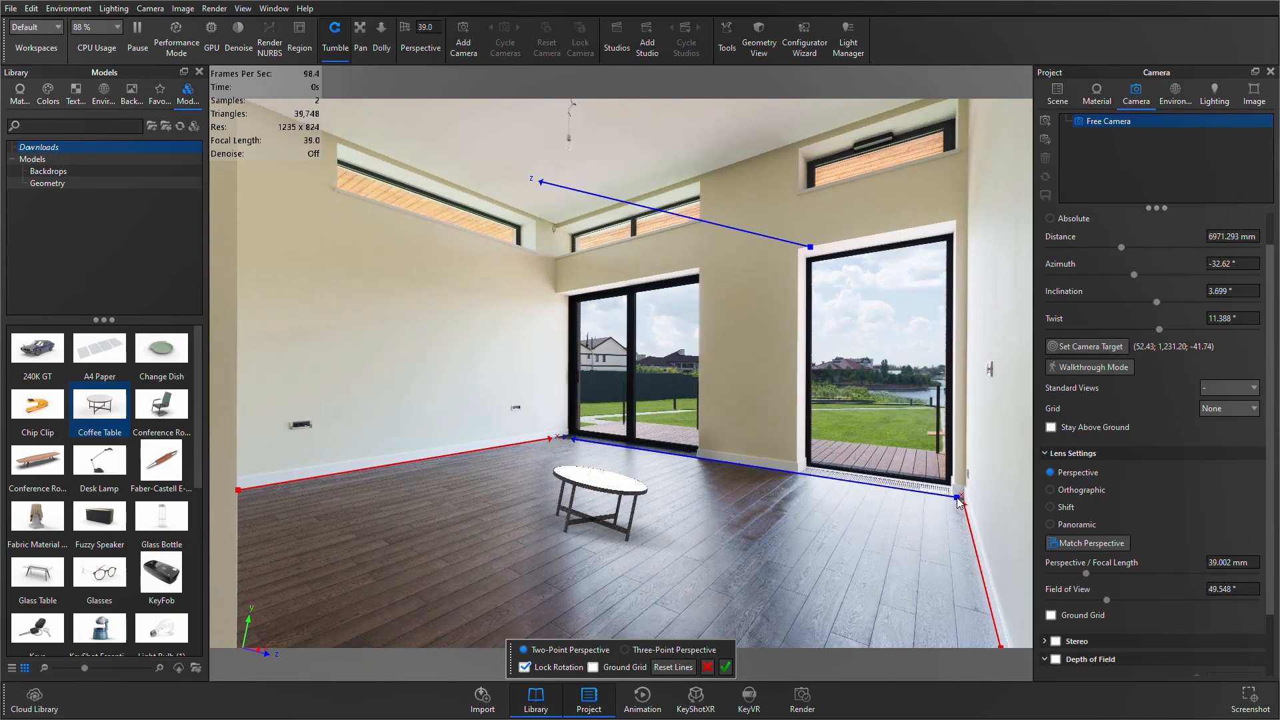
{"action": "left_click_drag", "start_coordinate": [810, 247], "coordinate": [911, 105]}
{"action": "left_click_drag", "start_coordinate": [548, 201], "coordinate": [564, 221]}
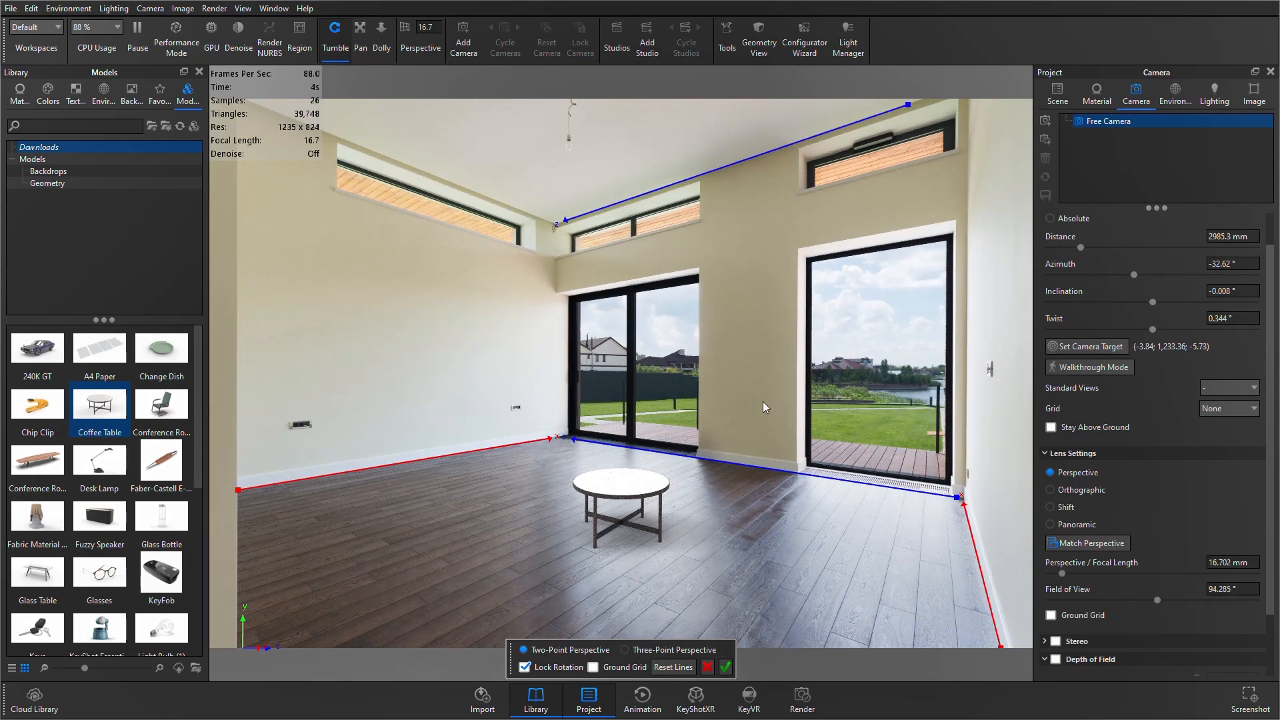
- Dolly and pan the camera to a distance of about 1419 mm so the coffee table stands larger on the wooden floor
{"action": "scroll", "coordinate": [614, 498], "scroll_direction": "up", "scroll_amount": 4}
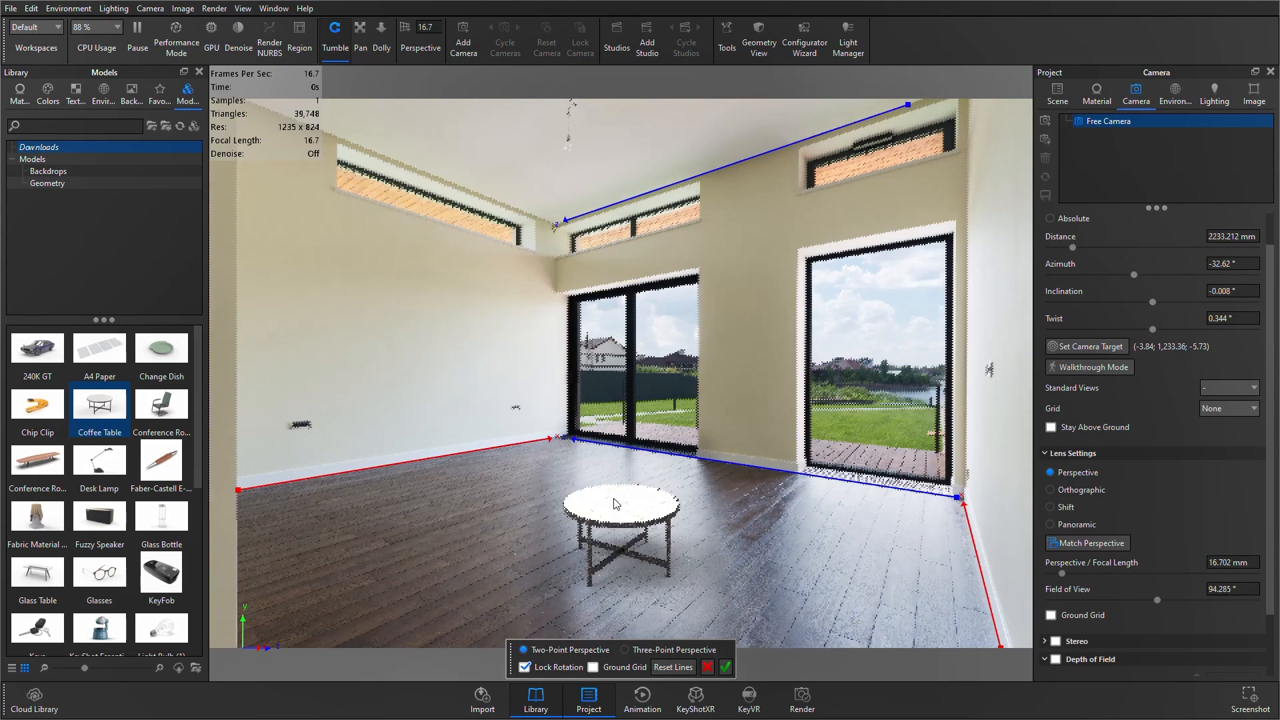
{"action": "middle_click_drag", "start_coordinate": [631, 544], "coordinate": [572, 361]}
{"action": "scroll", "coordinate": [654, 366], "scroll_direction": "up", "scroll_amount": 1}
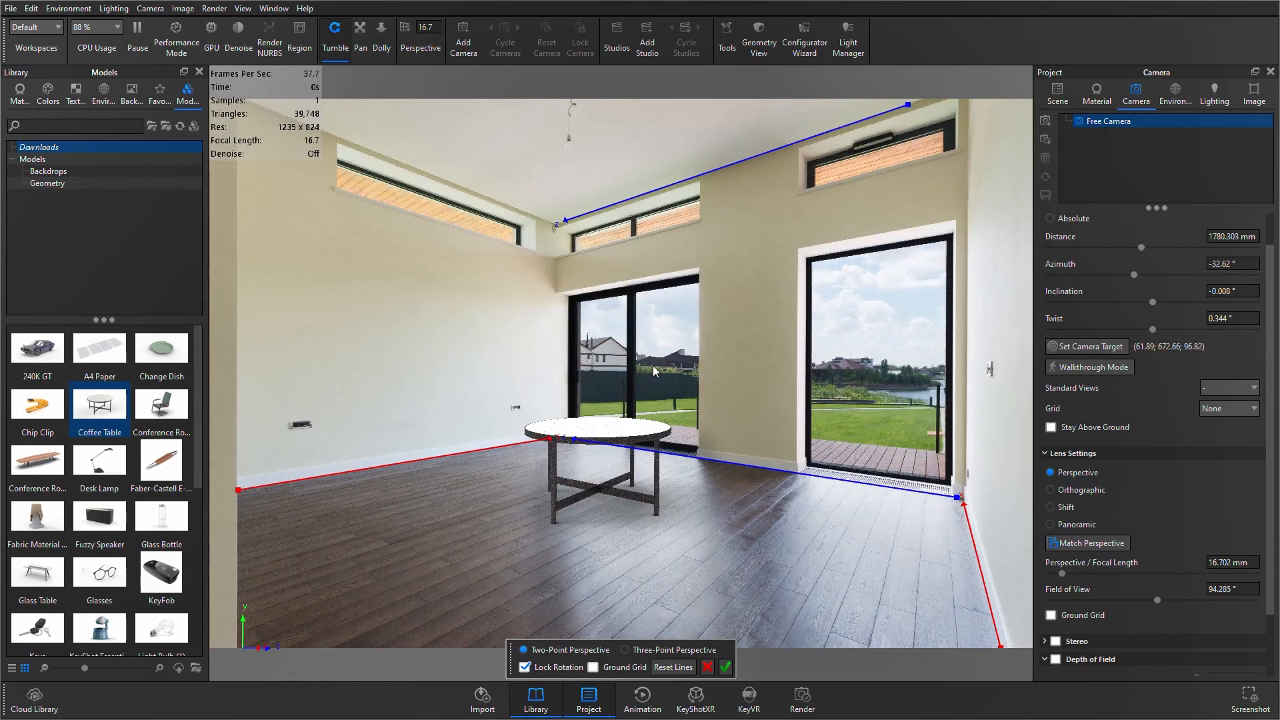
{"action": "scroll", "coordinate": [598, 503], "scroll_direction": "up", "scroll_amount": 1}
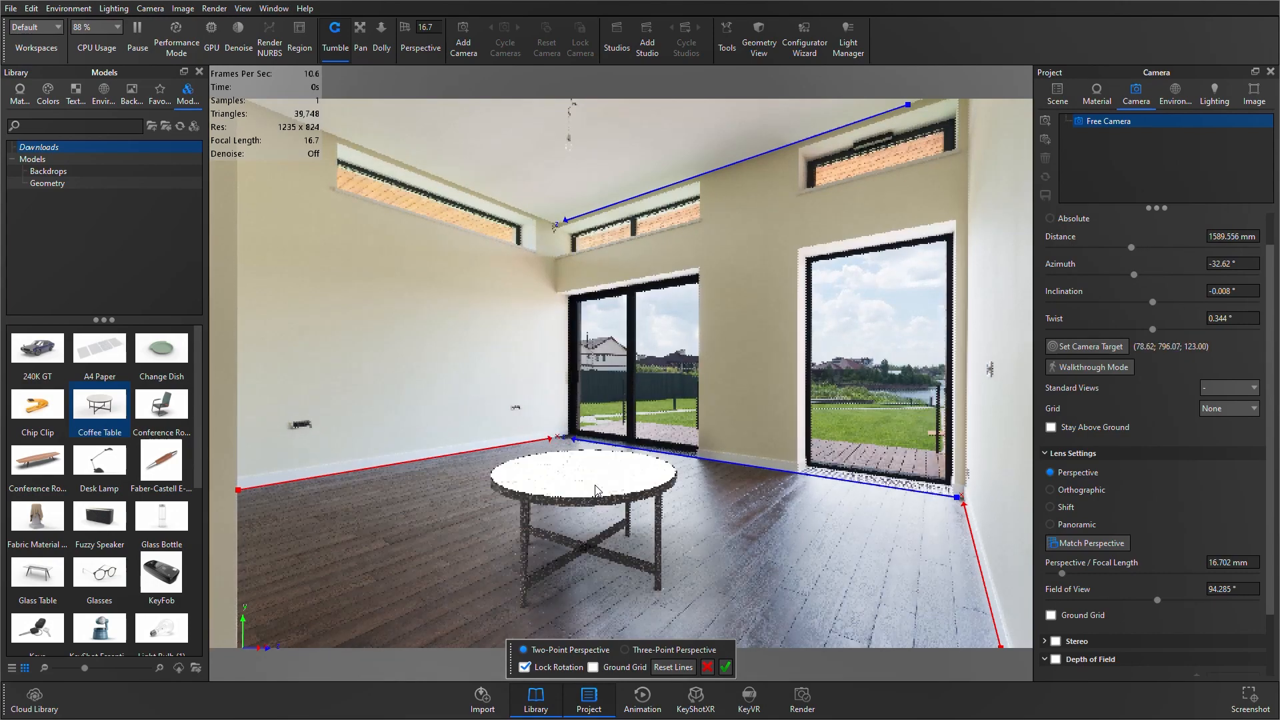
{"action": "scroll", "coordinate": [617, 472], "scroll_direction": "up", "scroll_amount": 1}
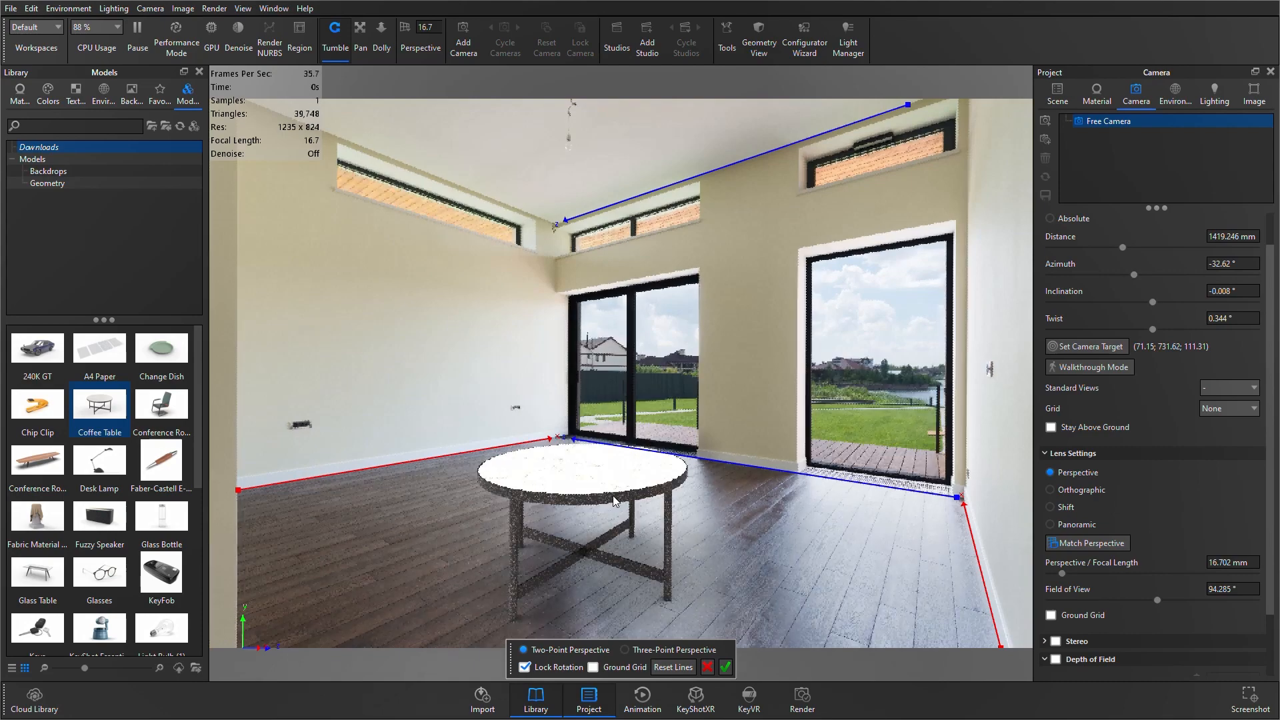
{"action": "middle_click_drag", "start_coordinate": [610, 471], "coordinate": [615, 473]}
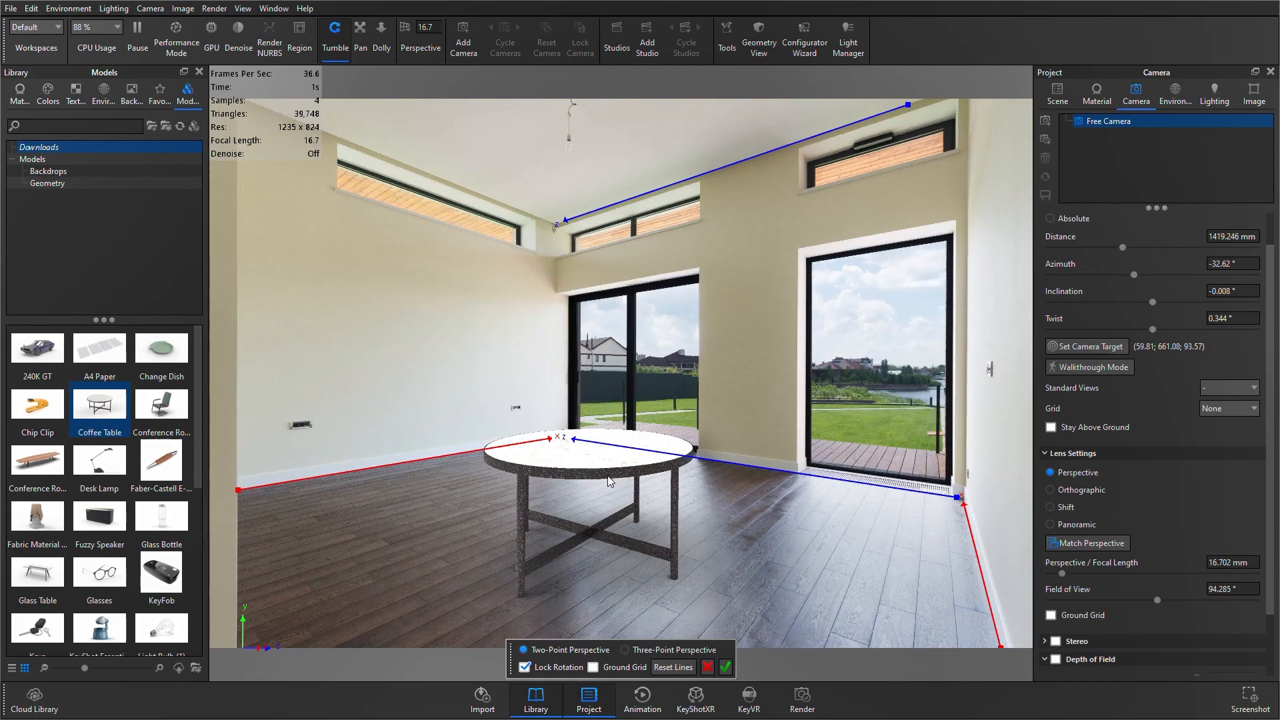
{"action": "scroll", "coordinate": [607, 474], "scroll_direction": "down", "scroll_amount": 1}
{"action": "scroll", "coordinate": [607, 475], "scroll_direction": "up", "scroll_amount": 1}
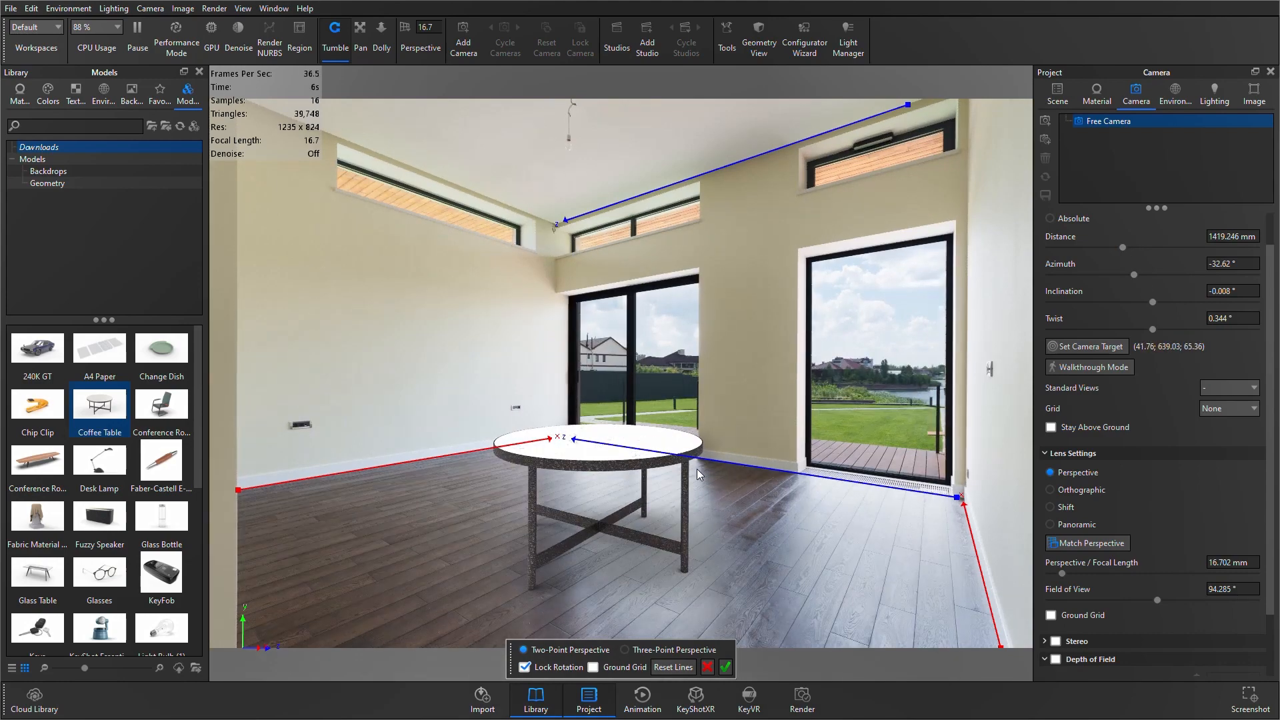
- Set the camera distance to 1508 mm and briefly show the ground grid to check the table against the floor
{"action": "scroll", "coordinate": [697, 470], "scroll_direction": "up", "scroll_amount": 1}
{"action": "scroll", "coordinate": [685, 500], "scroll_direction": "down", "scroll_amount": 1}
{"action": "left_click", "coordinate": [1124, 247]}
{"action": "left_click_drag", "start_coordinate": [1127, 248], "coordinate": [1139, 248]}
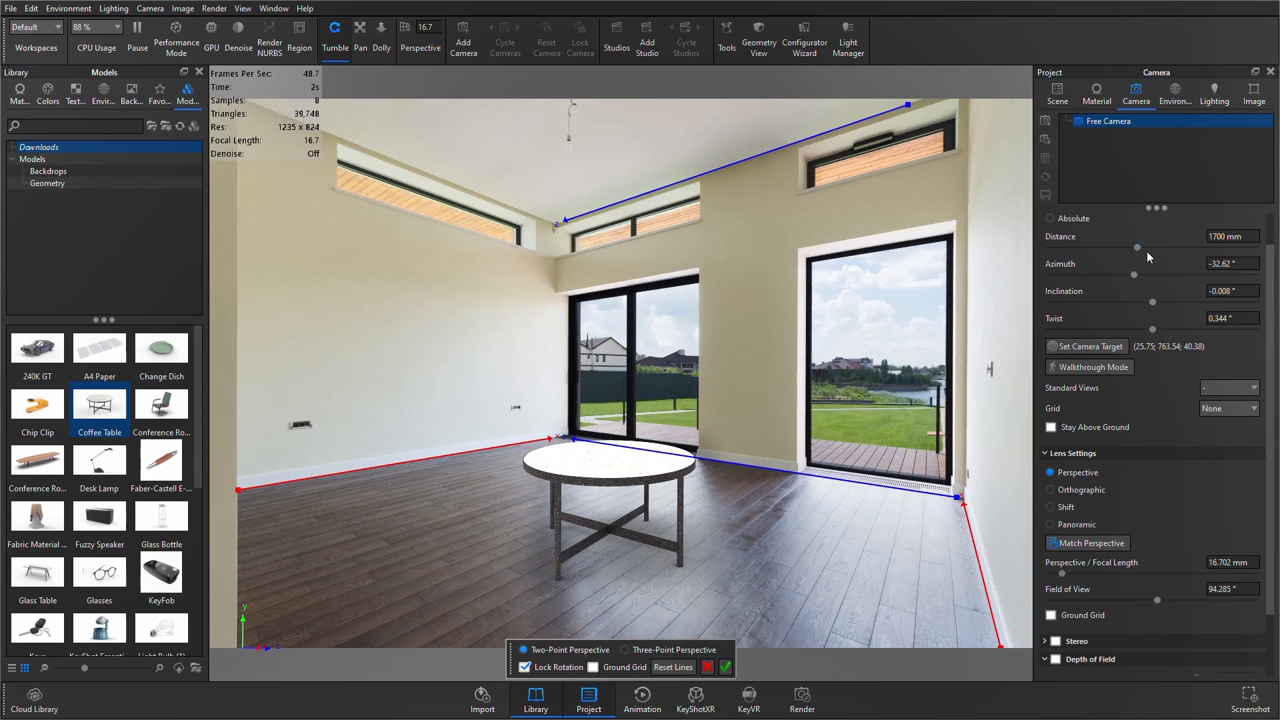
{"action": "left_click_drag", "start_coordinate": [1139, 248], "coordinate": [1128, 248]}
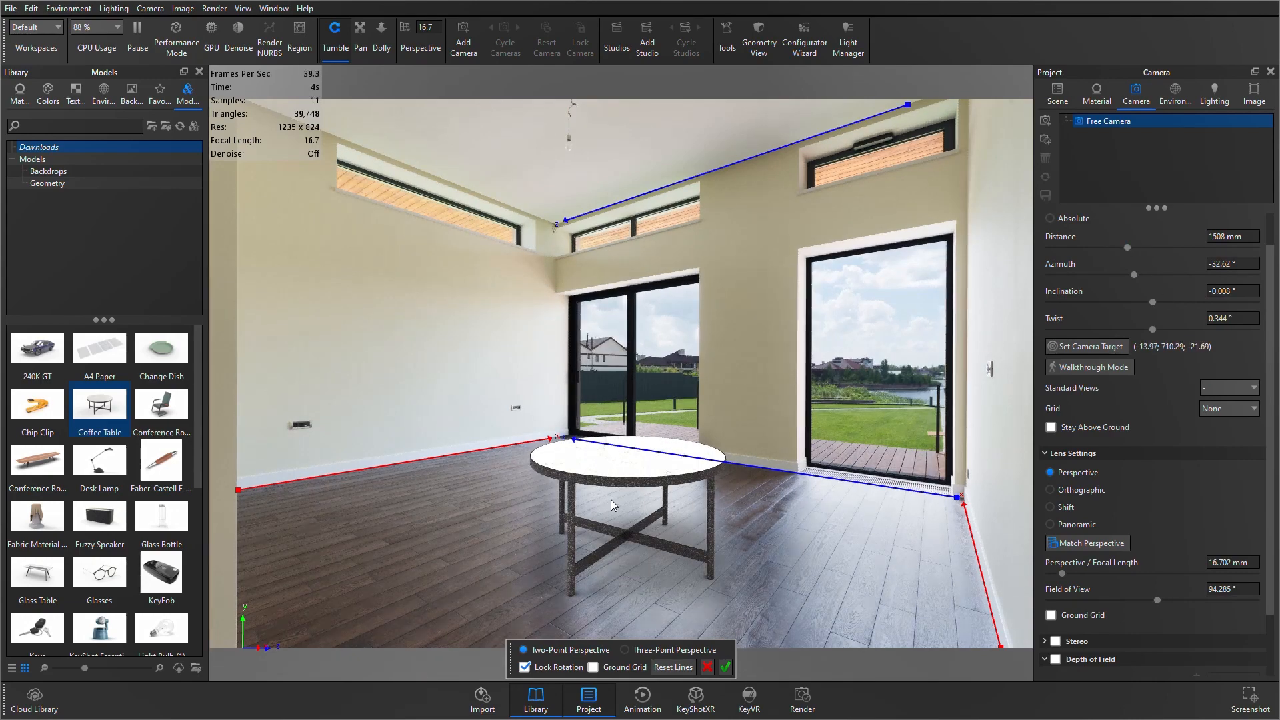
{"action": "left_click", "coordinate": [606, 668]}
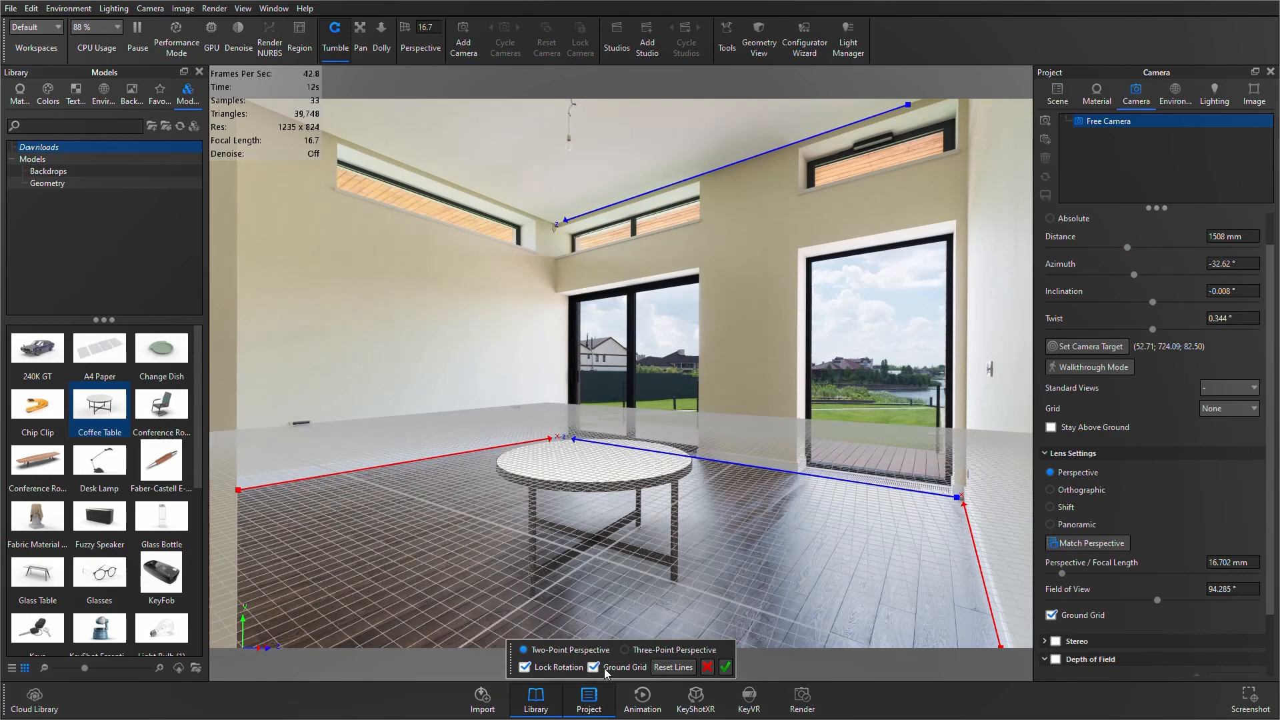
{"action": "left_click", "coordinate": [607, 670]}
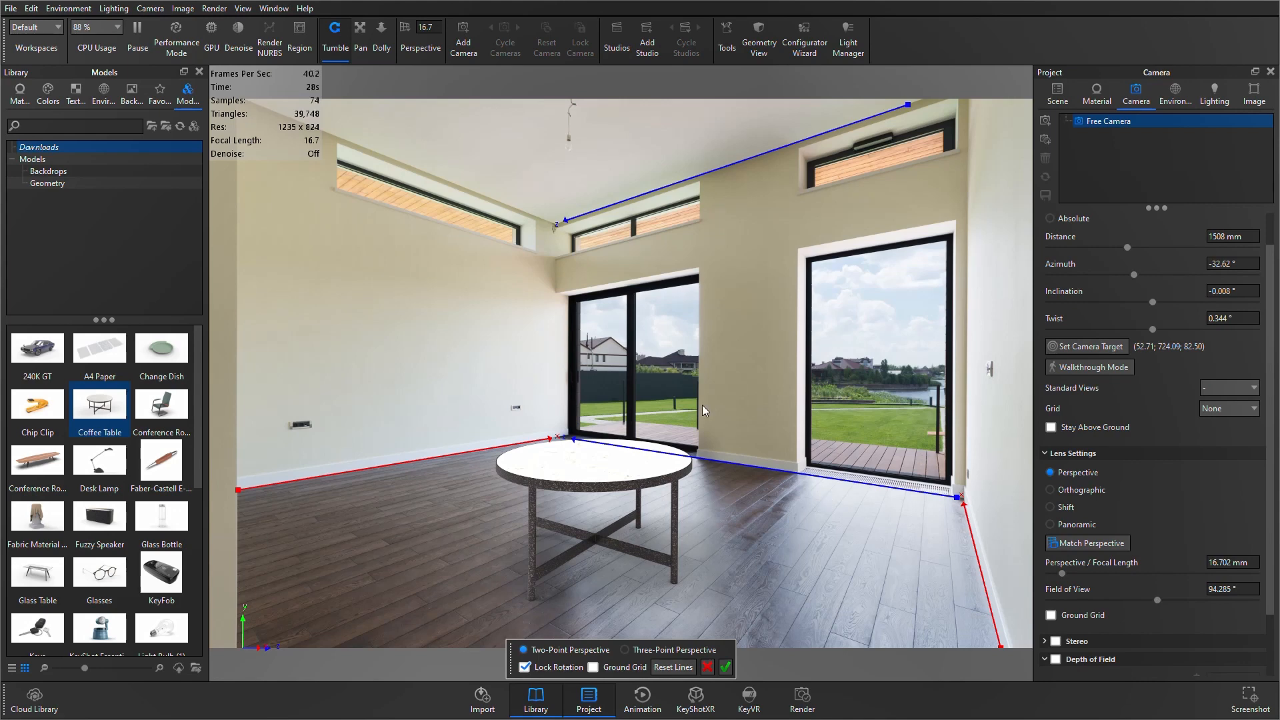
- Set the brightness of the environment's HDRI background image to 0.1
{"action": "left_click", "coordinate": [1183, 96]}
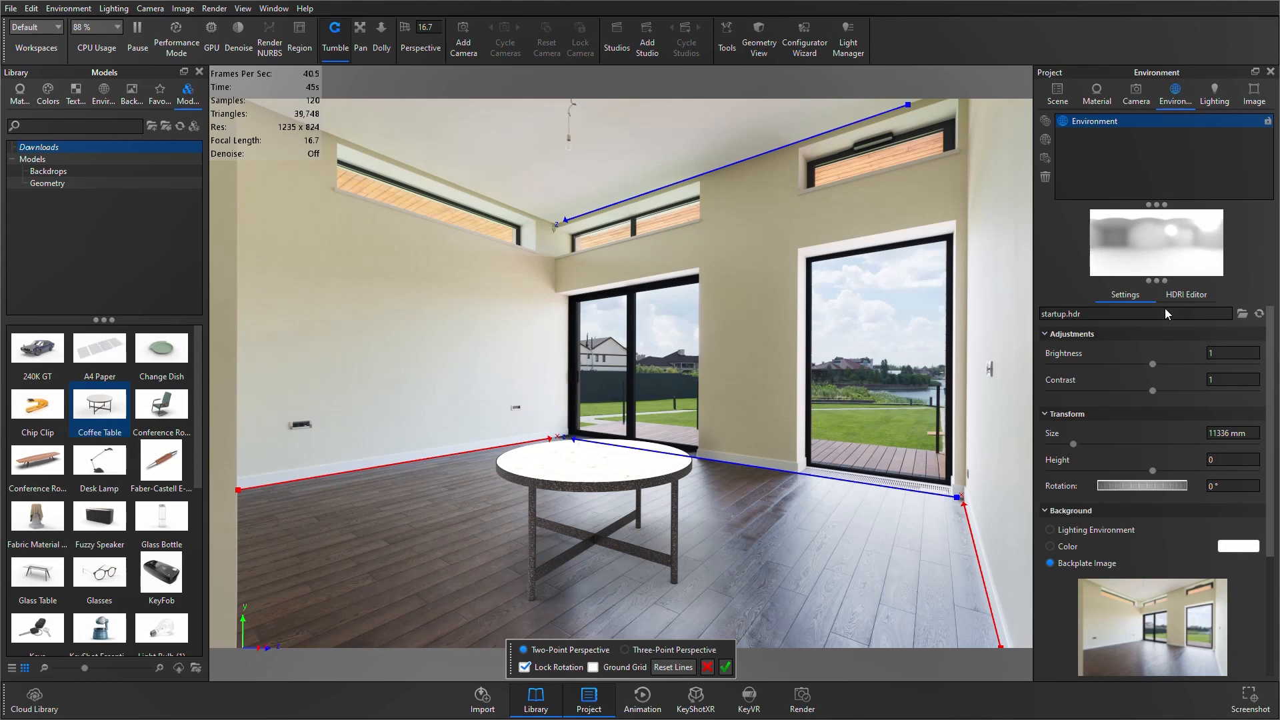
{"action": "left_click", "coordinate": [1186, 295]}
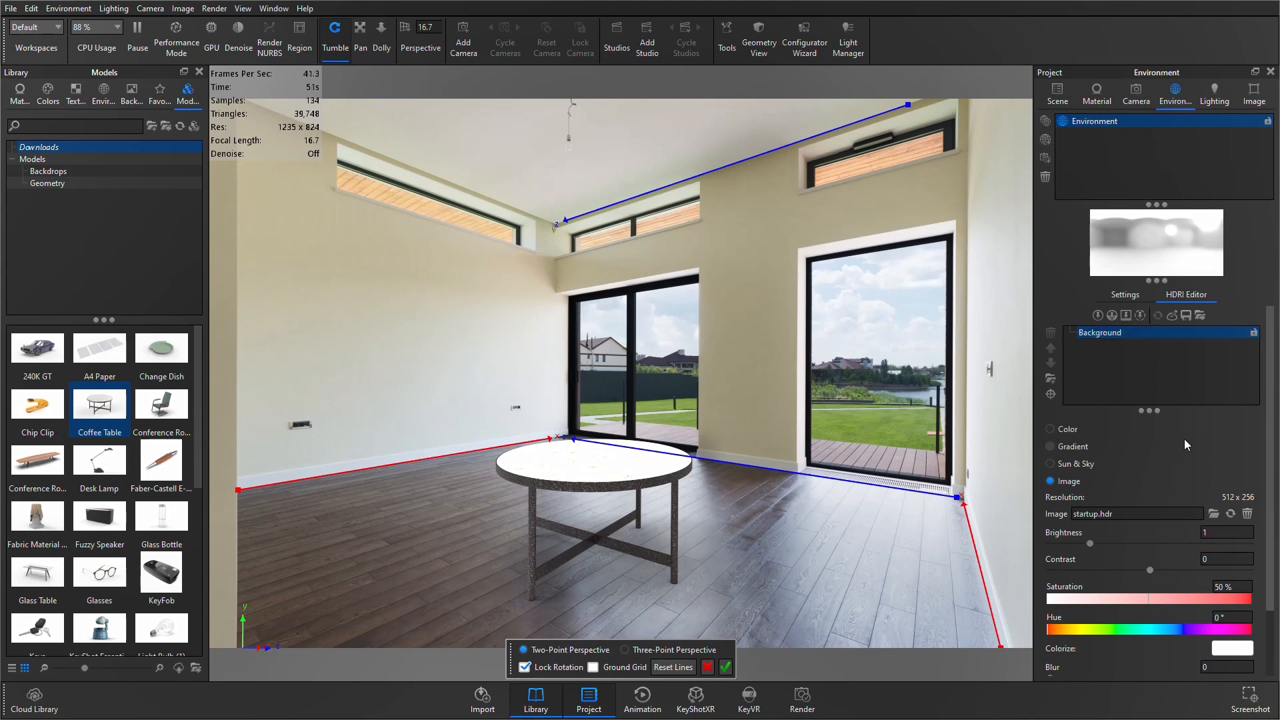
{"action": "left_click", "coordinate": [1221, 532]}
{"action": "type", "text": "0.1"}
{"action": "key", "text": "Return"}
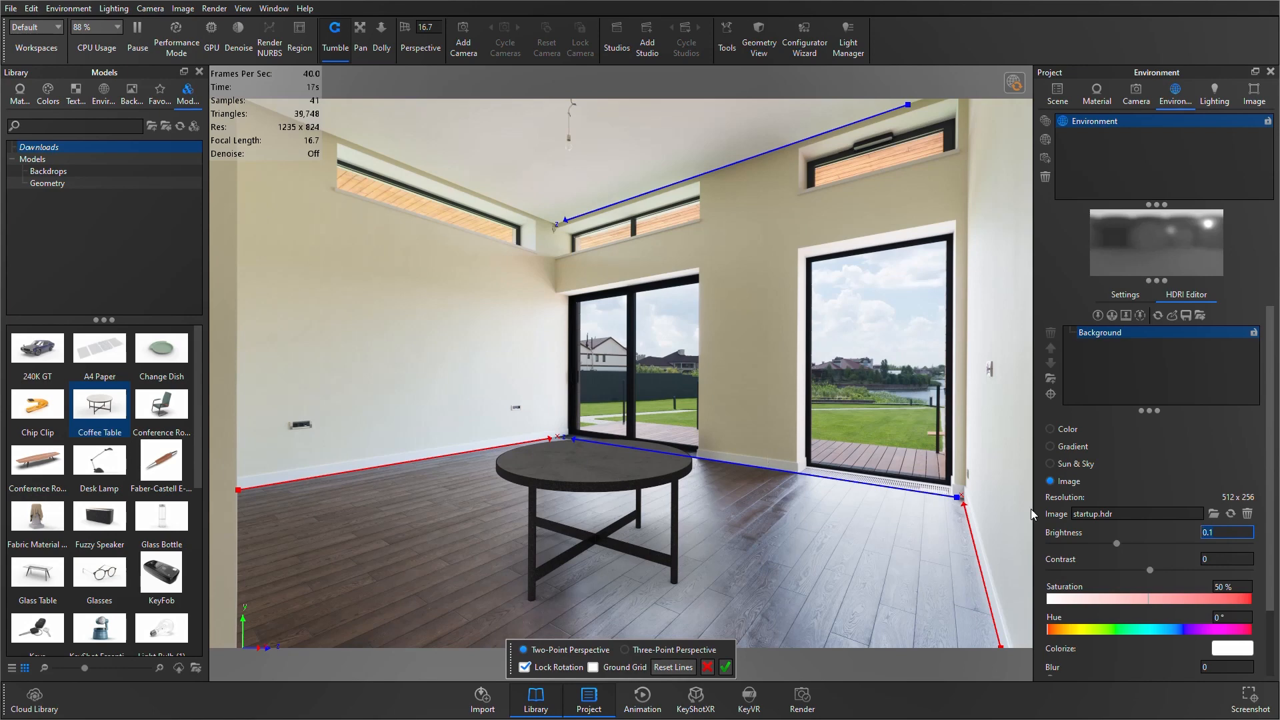
- Colorize the HDRI background with the light grey D5D7D2 sampled from the room's left wall
{"action": "scroll", "coordinate": [1216, 441], "scroll_direction": "down", "scroll_amount": 2}
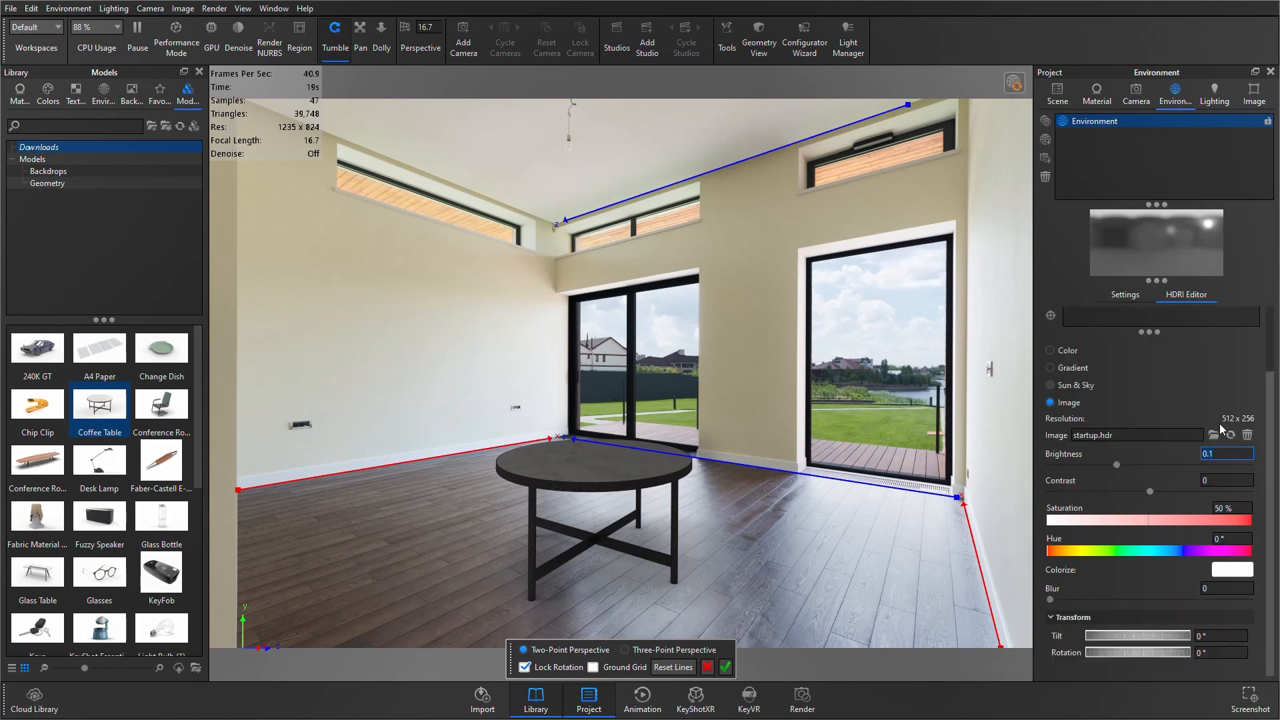
{"action": "left_click", "coordinate": [1231, 573]}
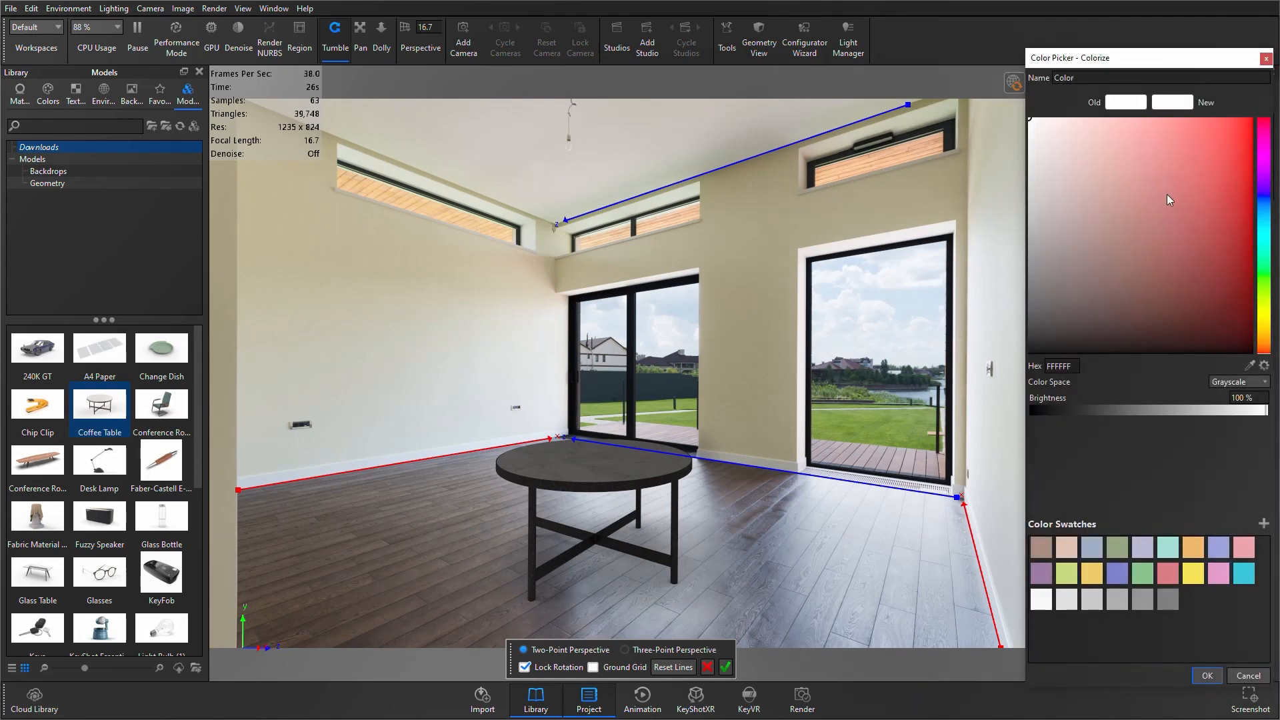
{"action": "left_click", "coordinate": [1250, 366]}
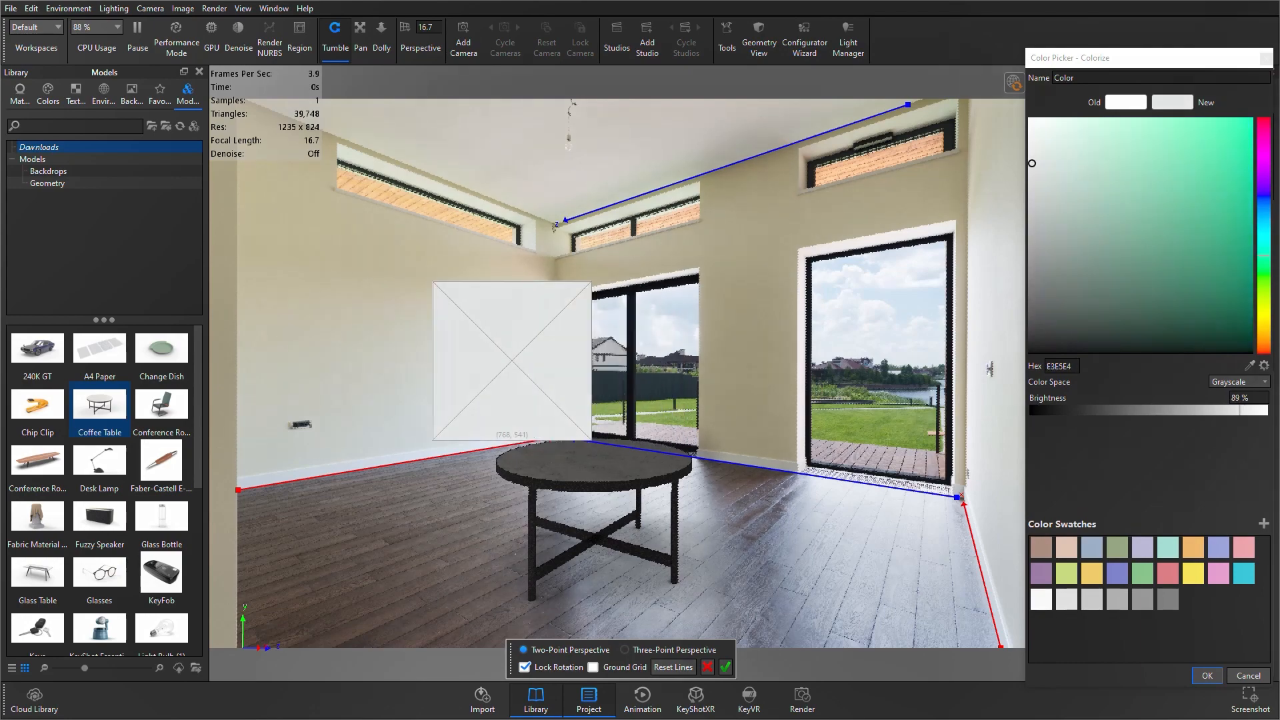
{"action": "left_click", "coordinate": [447, 354]}
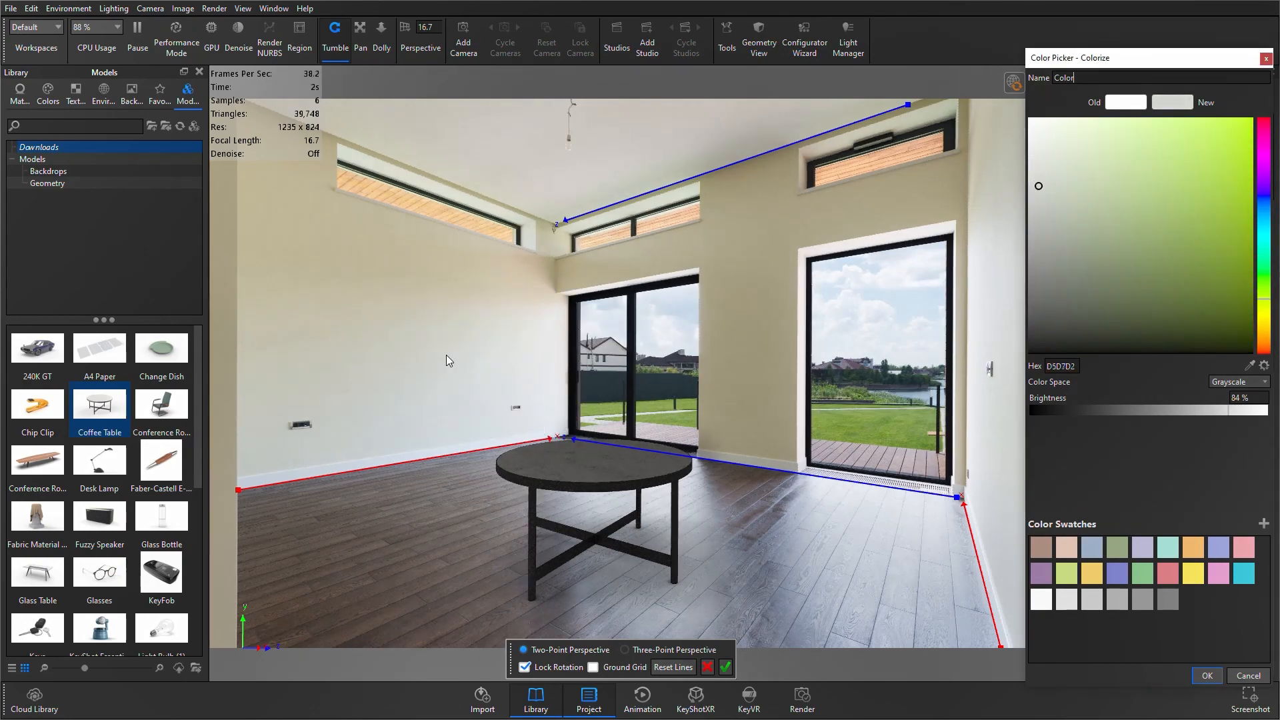
{"action": "left_click", "coordinate": [1208, 675]}
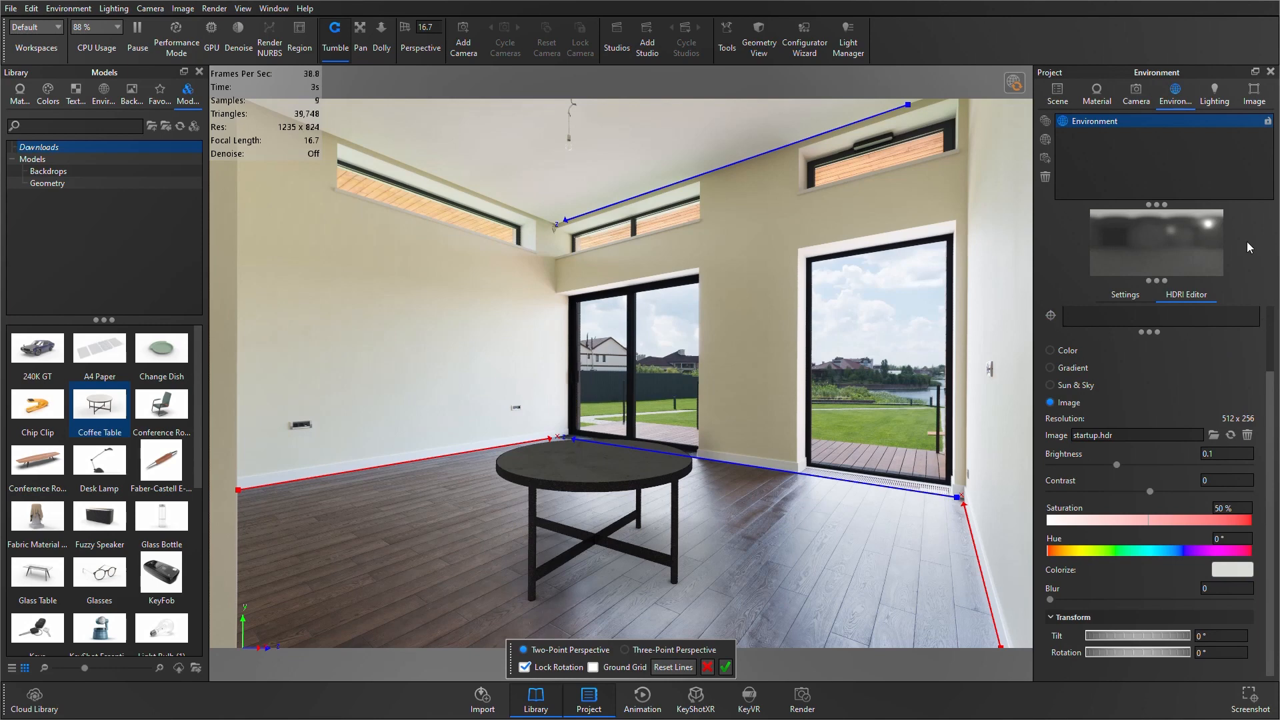
- Set the camera azimuth to about -23.4° to turn the coffee table in the room
{"action": "left_click", "coordinate": [1142, 93]}
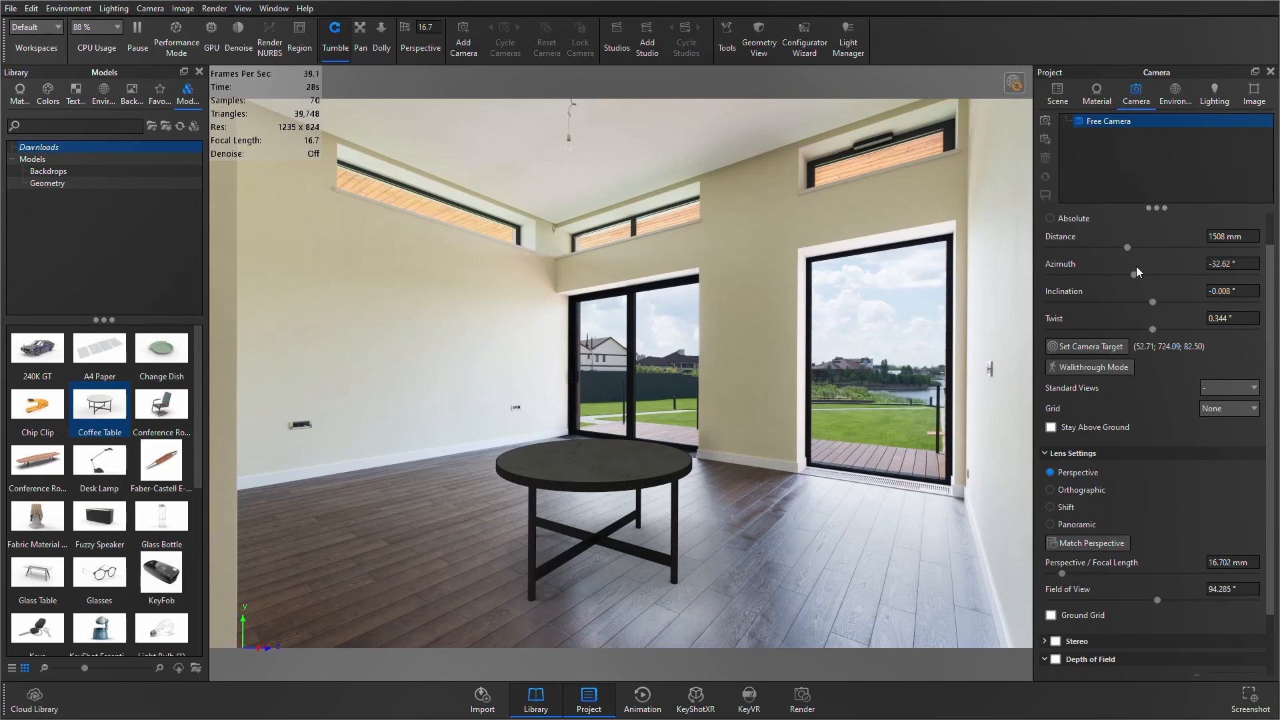
{"action": "left_click_drag", "start_coordinate": [1135, 275], "coordinate": [1142, 274]}
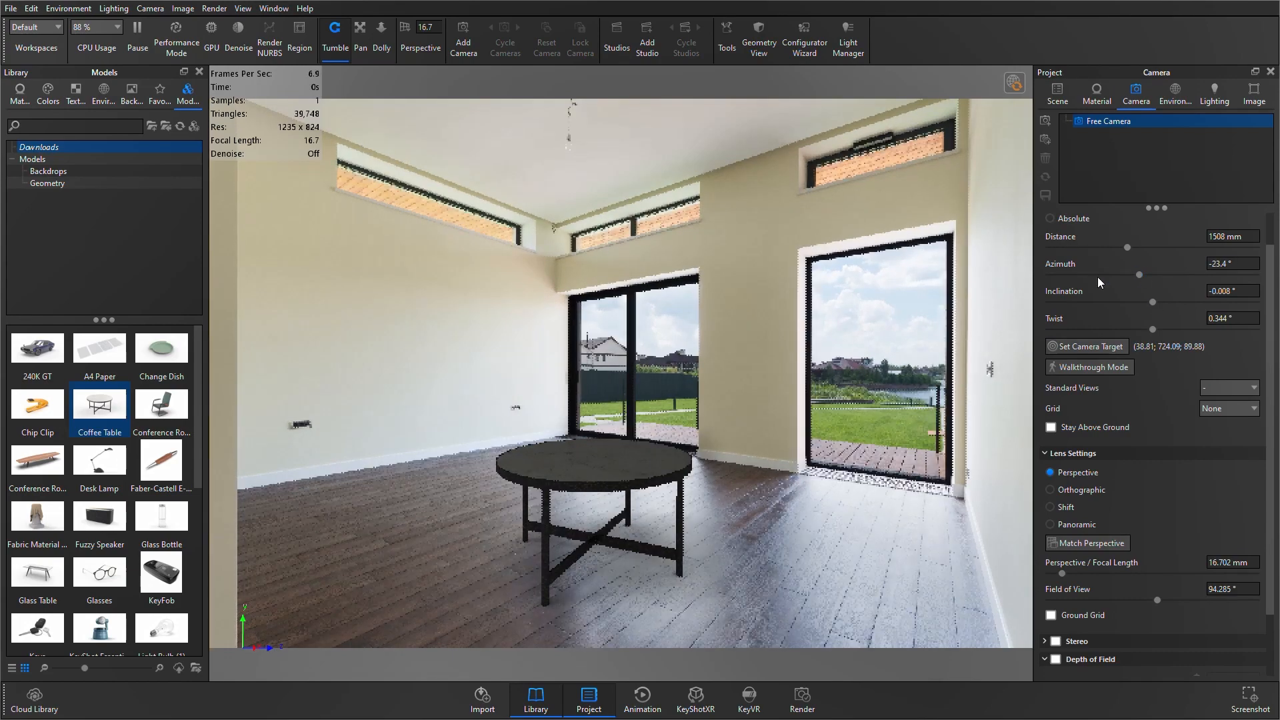
- Add a rectangular light pin to the HDRI environment with a brightness of 2
{"action": "left_click", "coordinate": [1182, 94]}
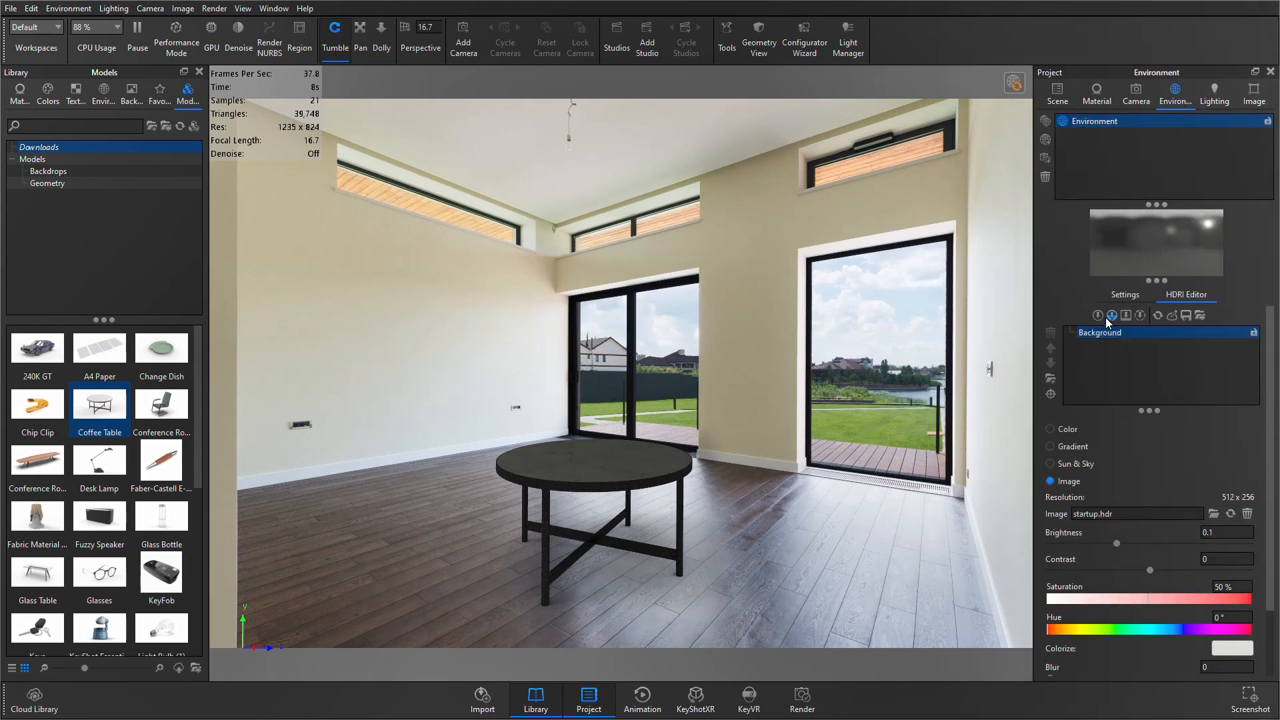
{"action": "left_click", "coordinate": [1102, 317]}
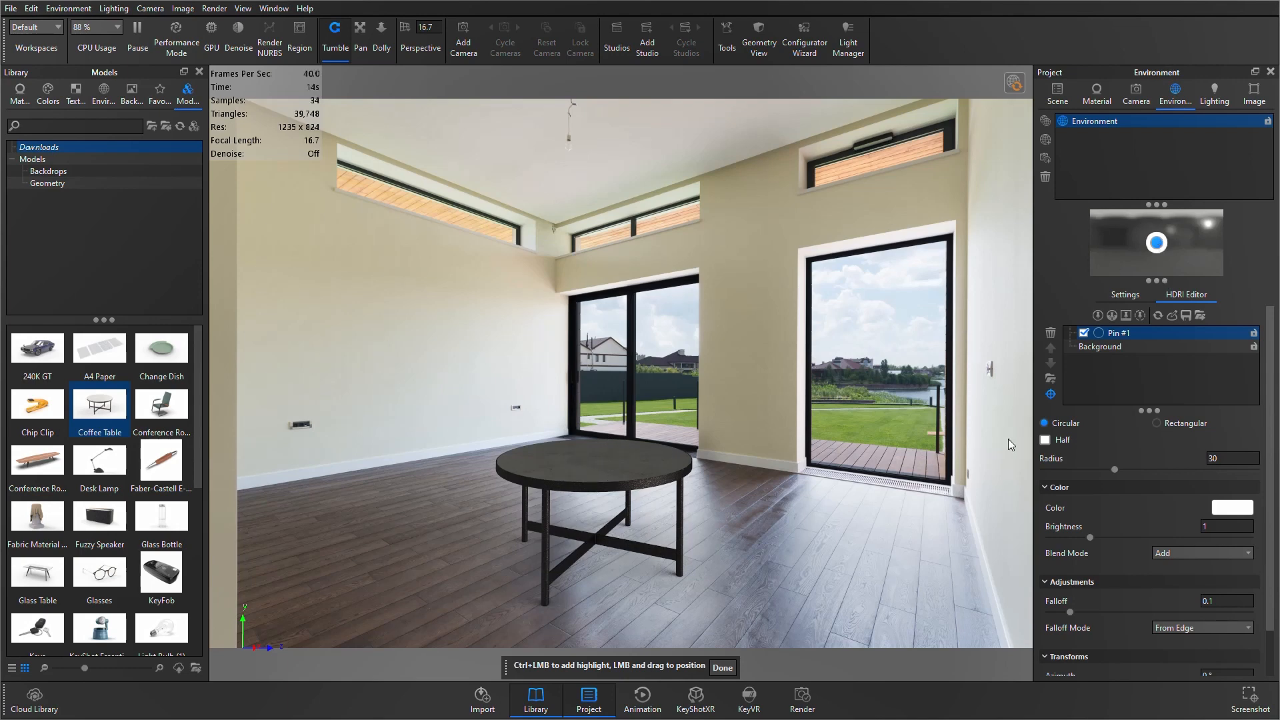
{"action": "left_click", "coordinate": [1170, 424]}
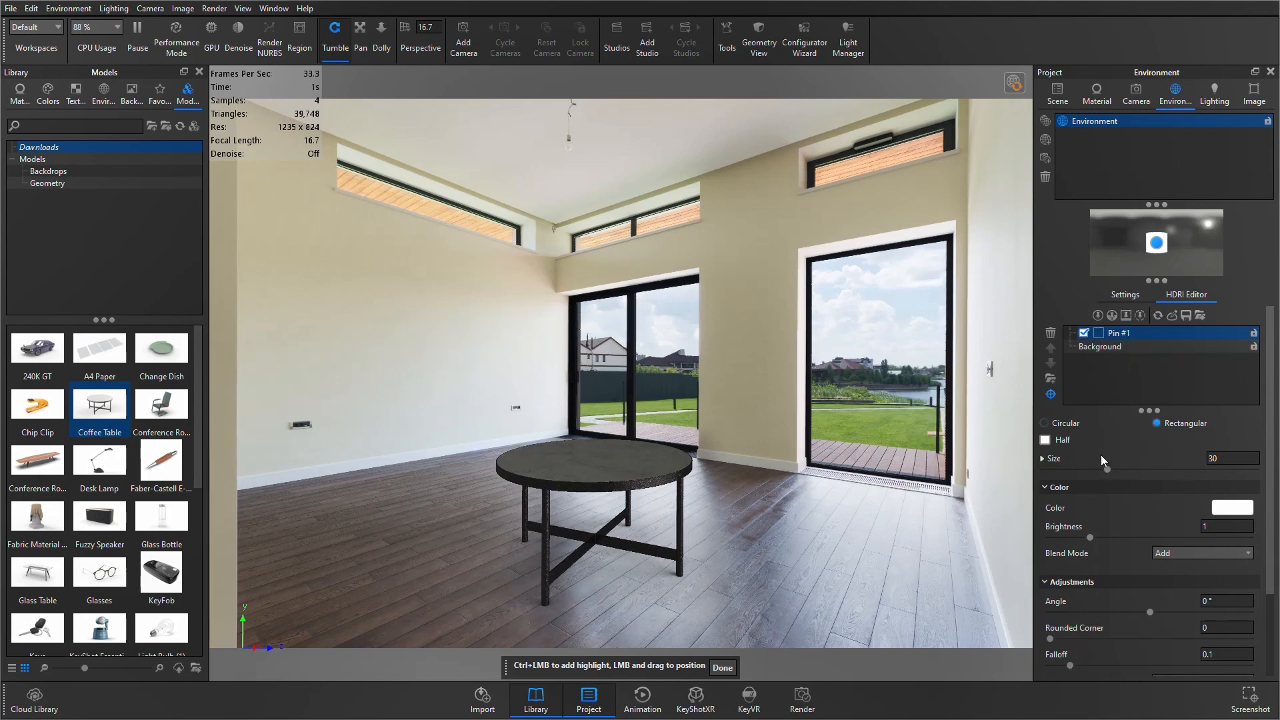
{"action": "left_click", "coordinate": [1218, 526]}
{"action": "type", "text": "2"}
{"action": "key", "text": "Return"}
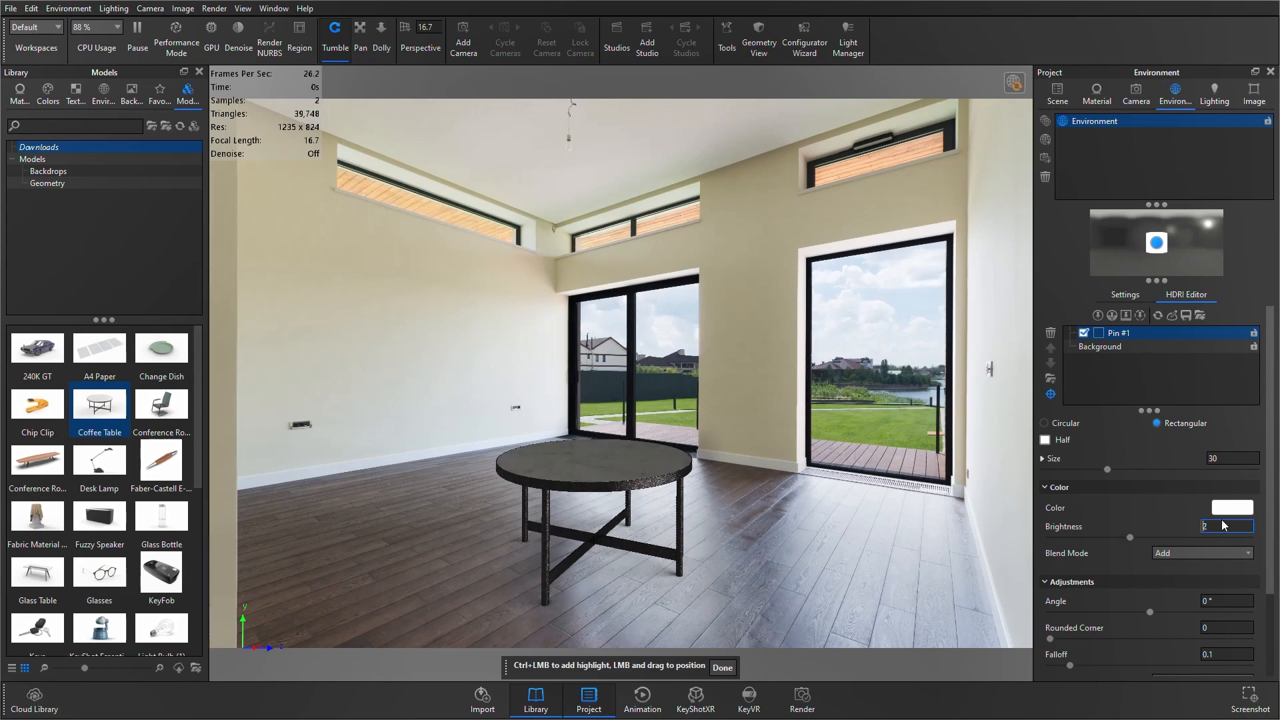
- Place the rectangular pin's highlight on the coffee tabletop, at about -89.6° azimuth and 19.4° elevation
{"action": "left_click", "coordinate": [1051, 395]}
{"action": "left_click", "coordinate": [639, 455]}
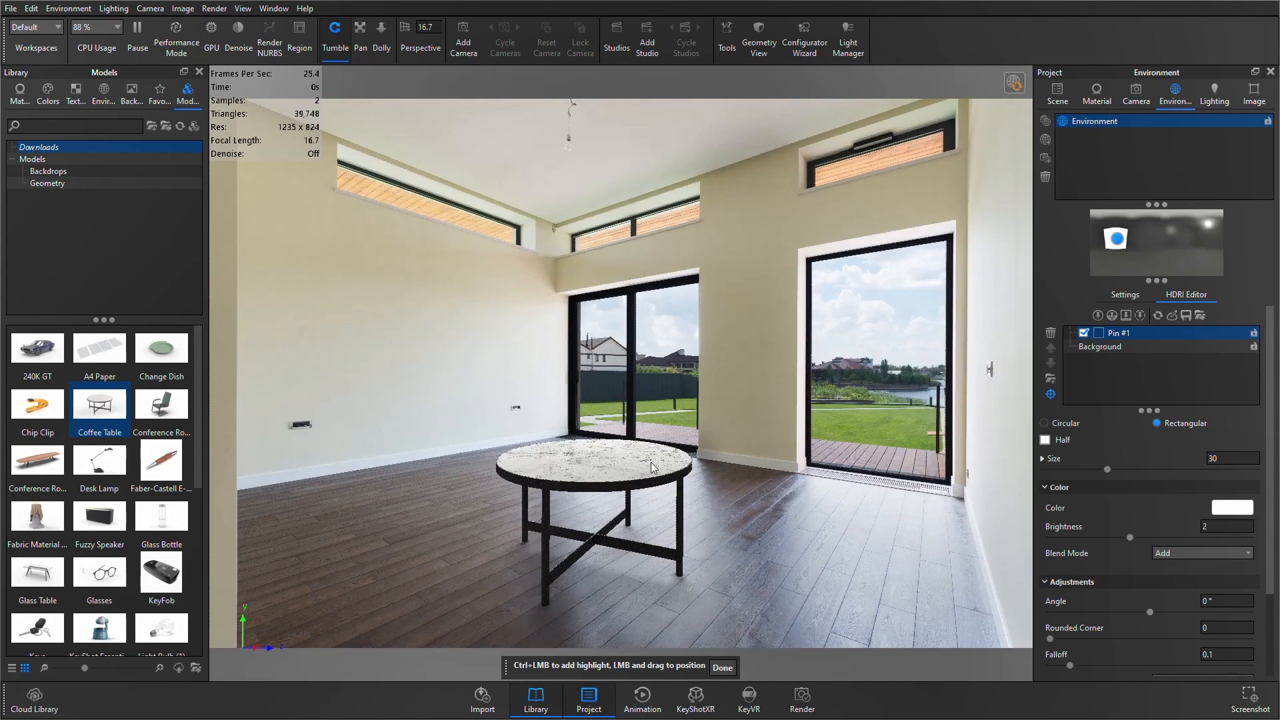
{"action": "left_click_drag", "start_coordinate": [652, 462], "coordinate": [637, 459]}
{"action": "left_click", "coordinate": [723, 668]}
{"action": "left_click_drag", "start_coordinate": [1116, 238], "coordinate": [1127, 241]}
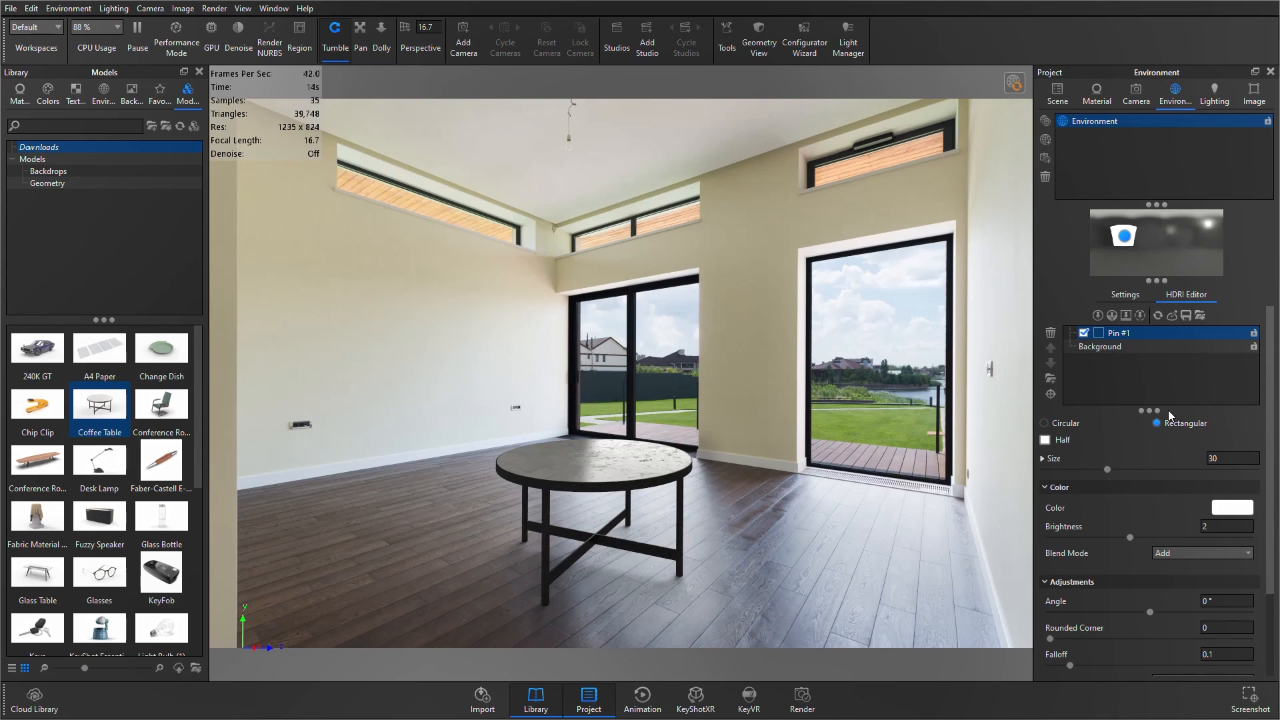
- Rotate the rectangular pin to an angle of about -22.3° and shift it to about -84° azimuth and 25° elevation
{"action": "left_click_drag", "start_coordinate": [1268, 365], "coordinate": [1273, 453]}
{"action": "left_click", "coordinate": [1151, 508]}
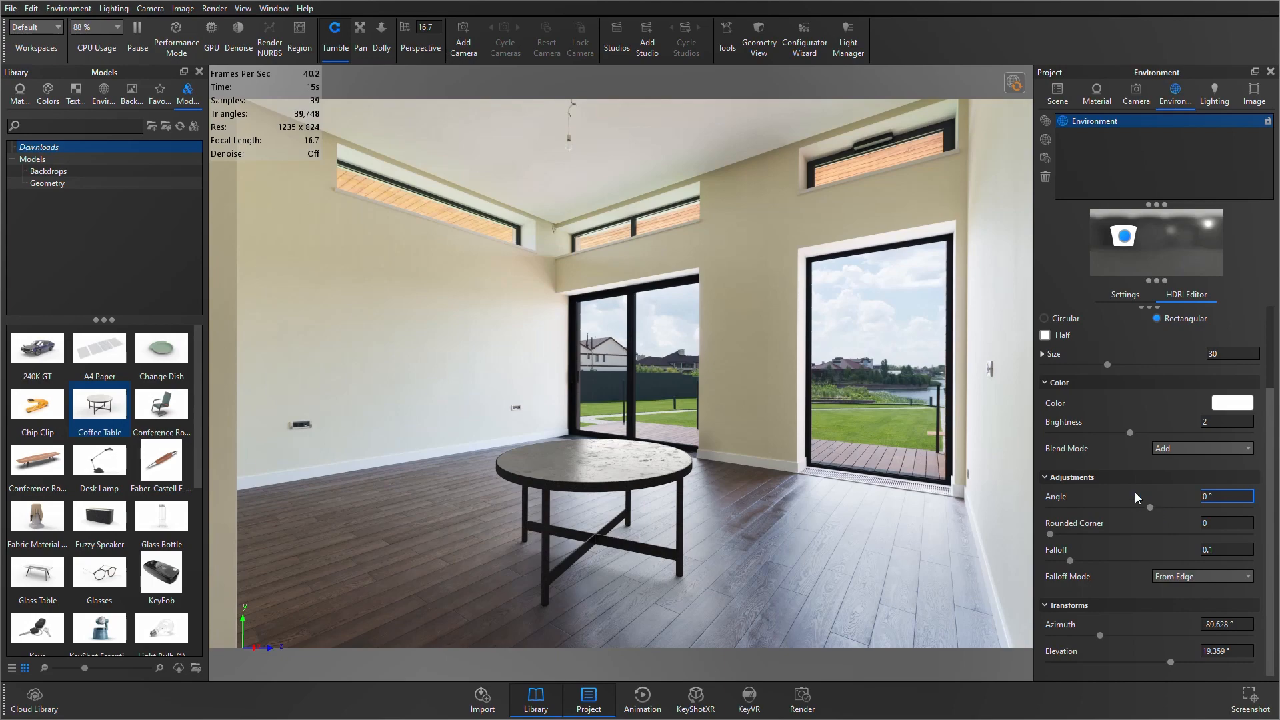
{"action": "left_click_drag", "start_coordinate": [1154, 507], "coordinate": [1136, 498]}
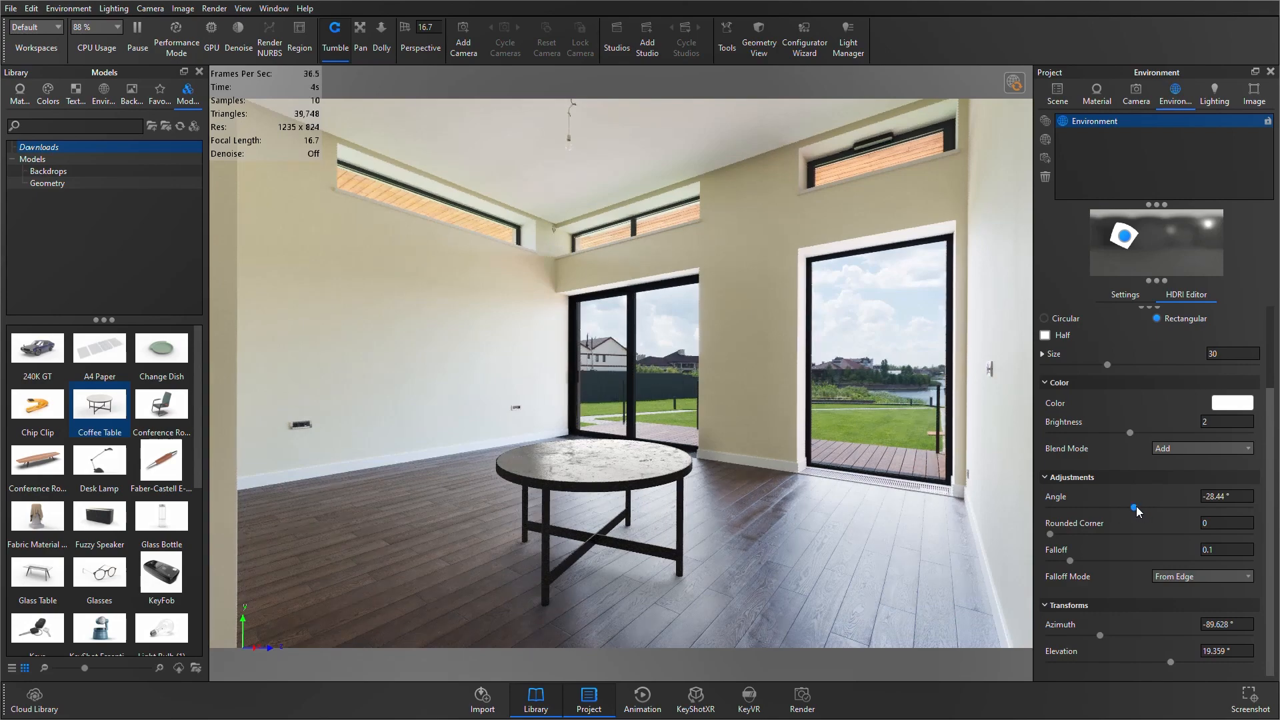
{"action": "left_click_drag", "start_coordinate": [1136, 506], "coordinate": [1137, 506]}
{"action": "left_click_drag", "start_coordinate": [1124, 243], "coordinate": [1128, 236]}
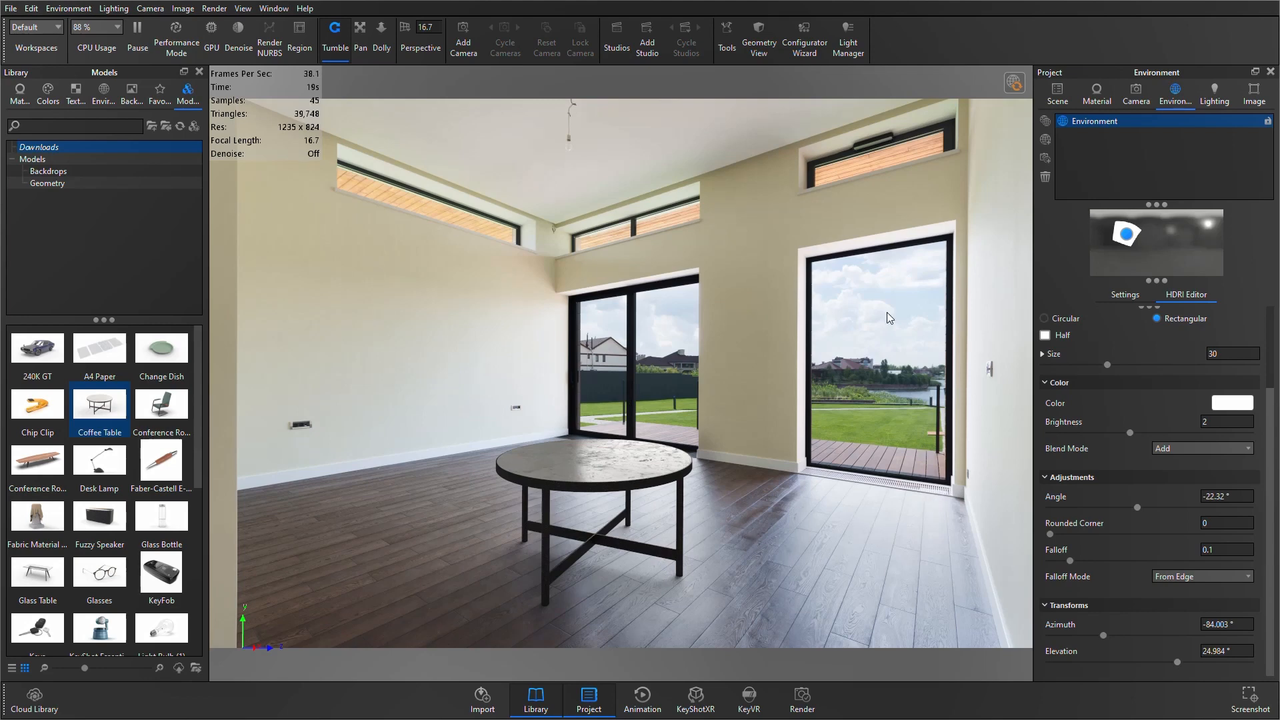
- Color the rectangular pin with the pale blue E3ECF5 sampled from the sky in the right window
{"action": "left_click", "coordinate": [1224, 404]}
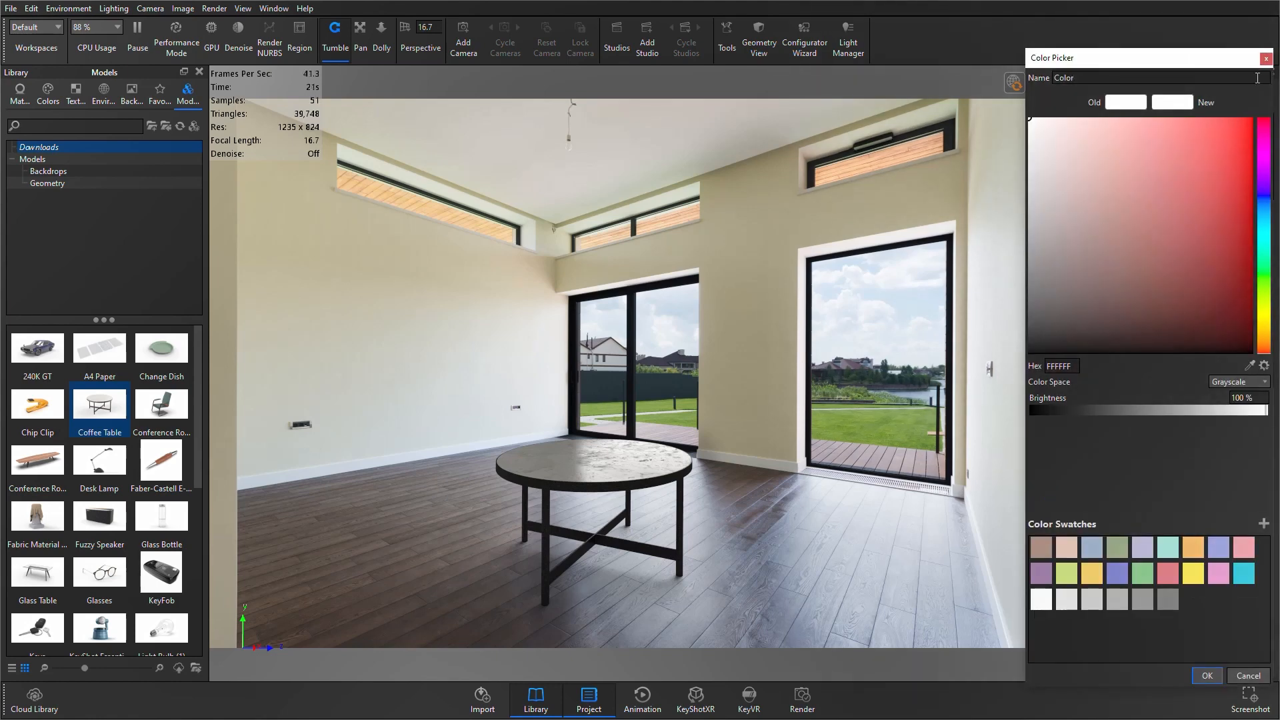
{"action": "left_click", "coordinate": [1250, 366]}
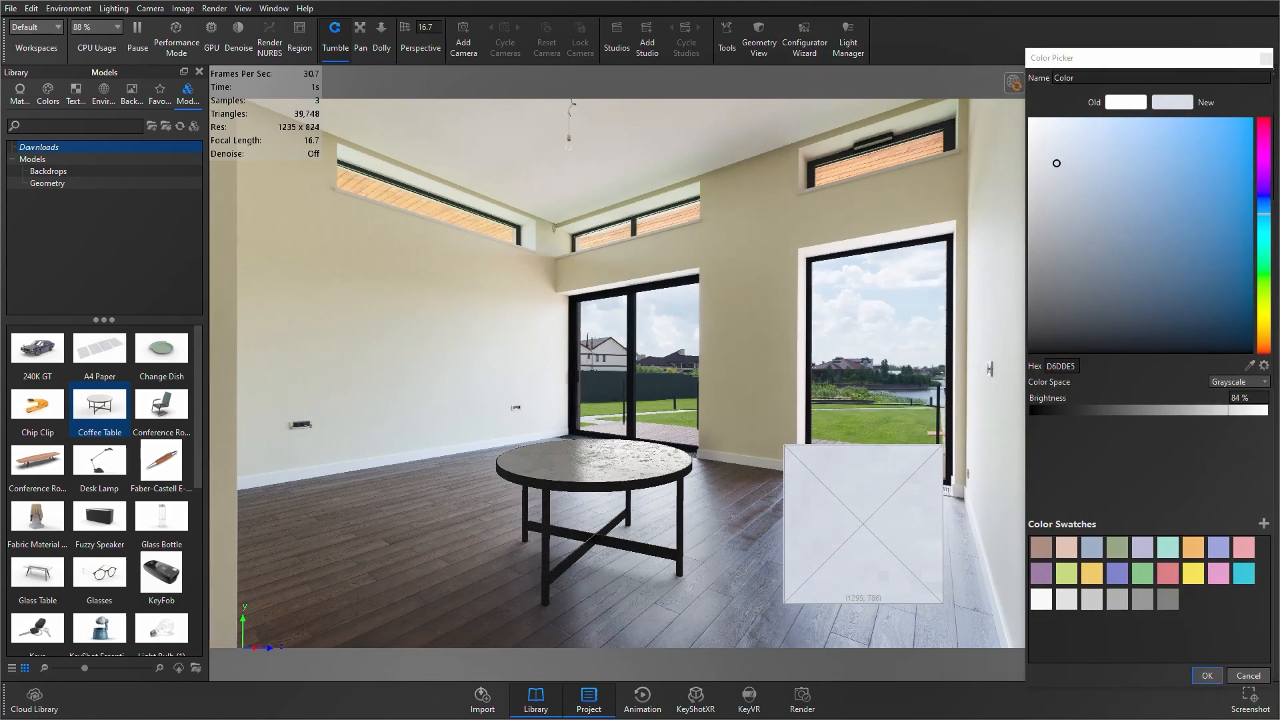
{"action": "left_click", "coordinate": [863, 530]}
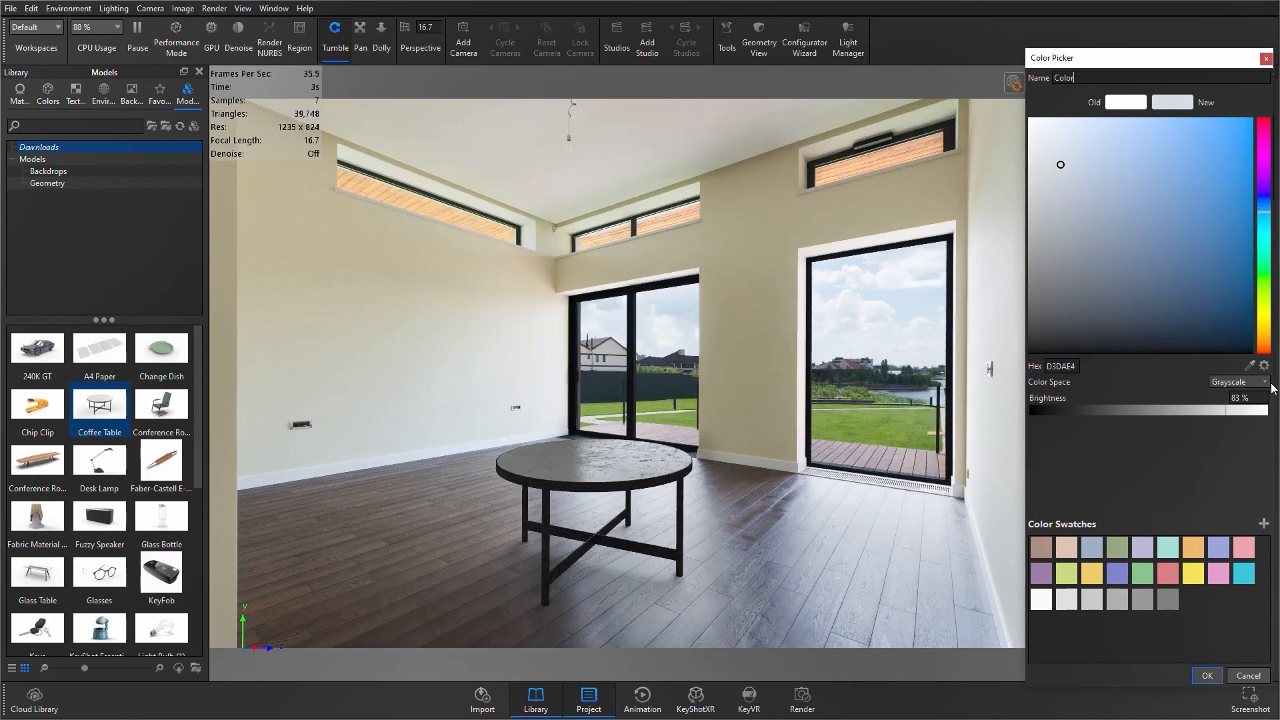
{"action": "left_click", "coordinate": [1250, 365]}
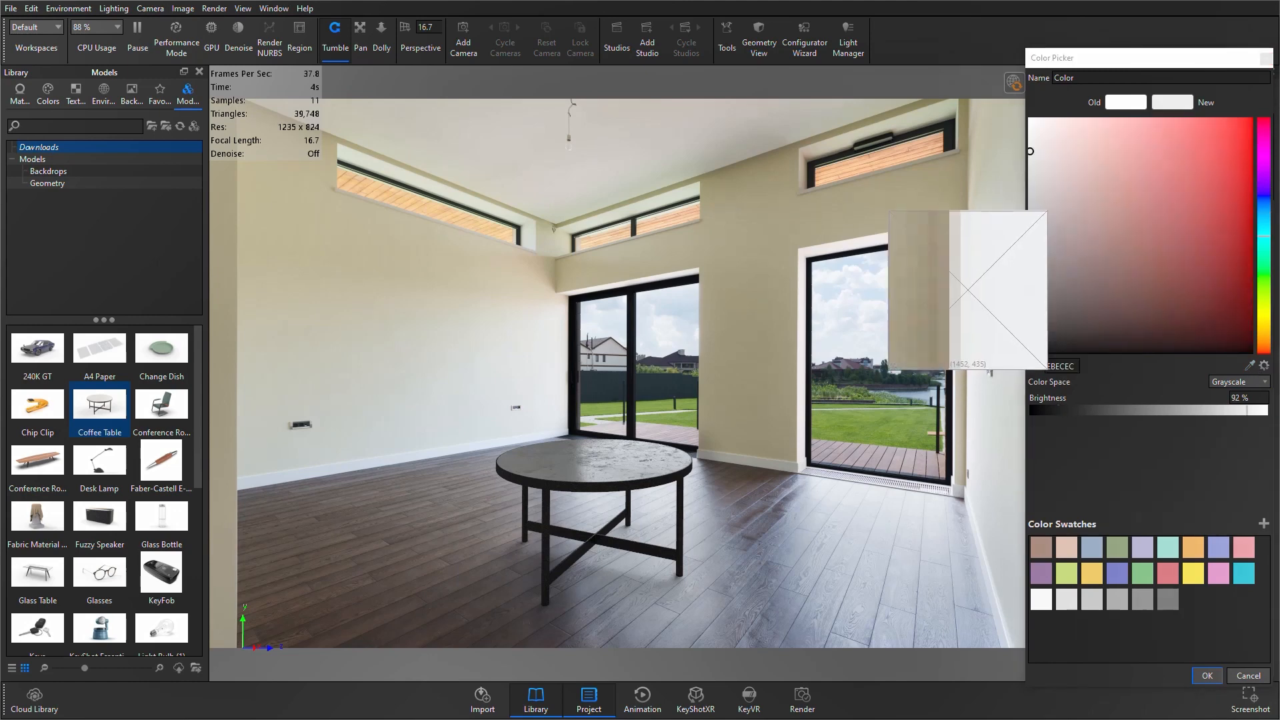
{"action": "left_click", "coordinate": [921, 272]}
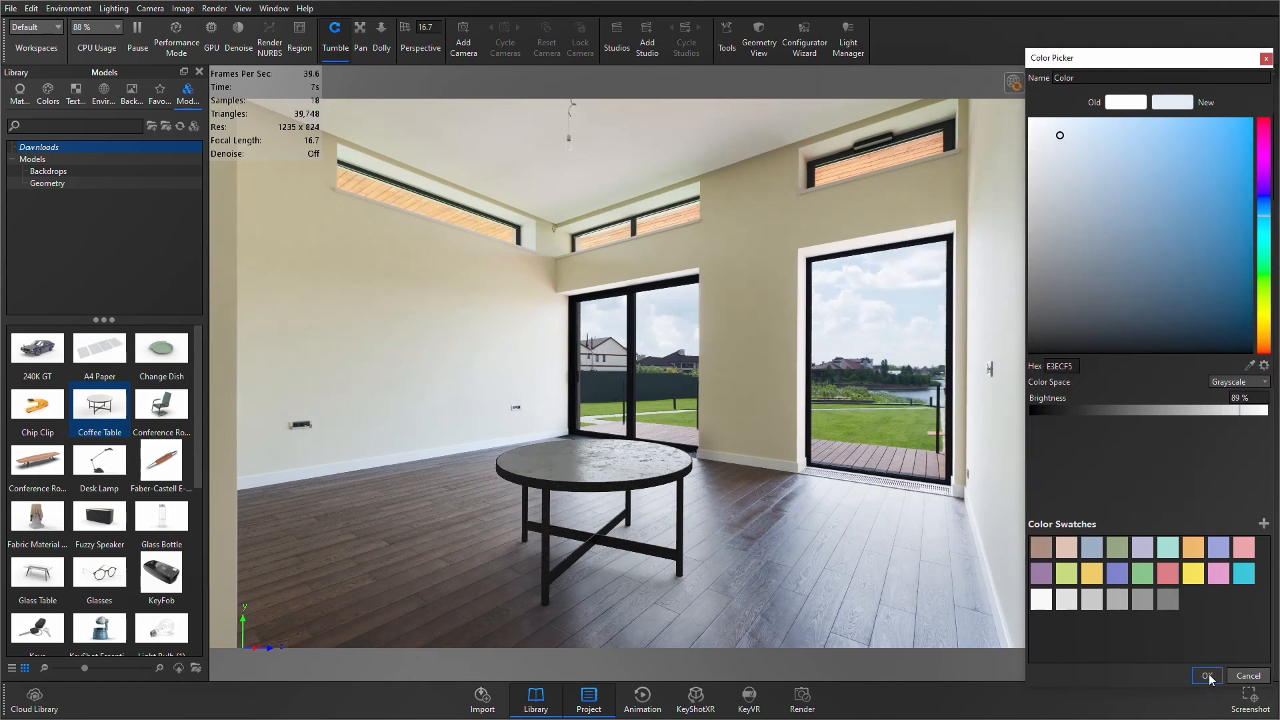
{"action": "left_click", "coordinate": [1208, 675]}
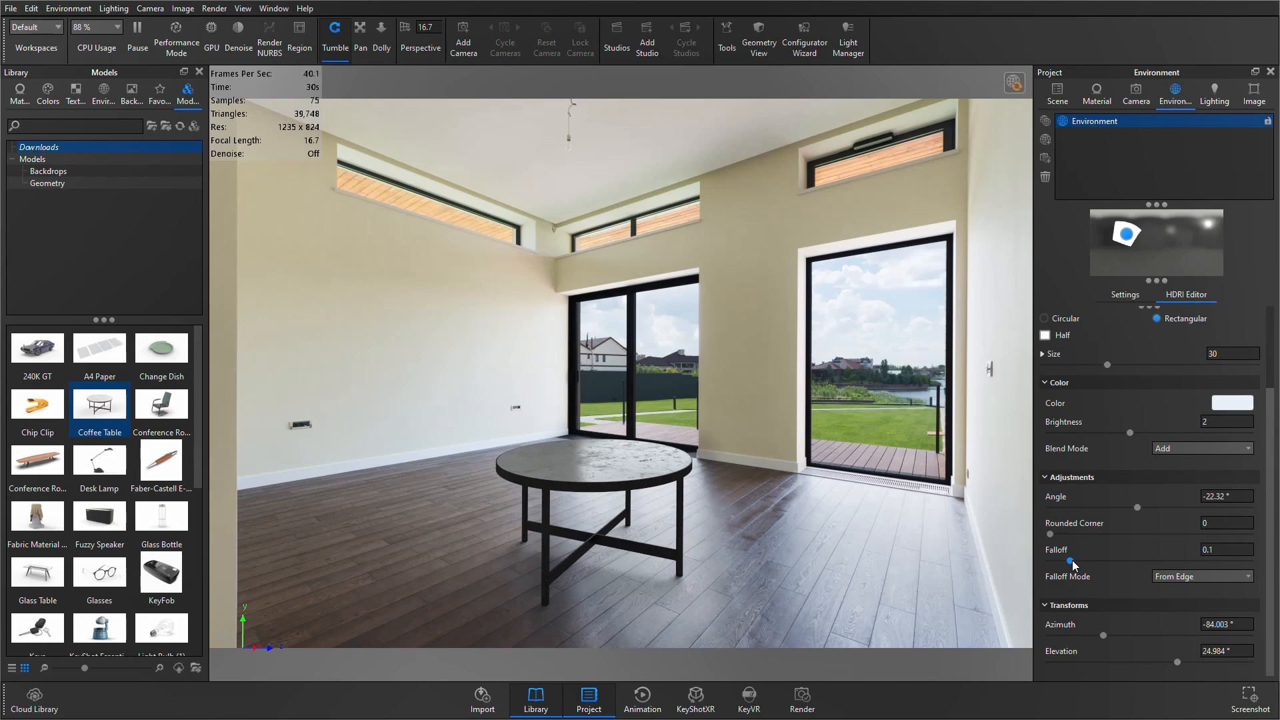
- Soften the rectangular pin with a falloff of about 0.254 and nudge it to about -85.9° azimuth and 23.1° elevation
{"action": "left_click_drag", "start_coordinate": [1071, 561], "coordinate": [1103, 562]}
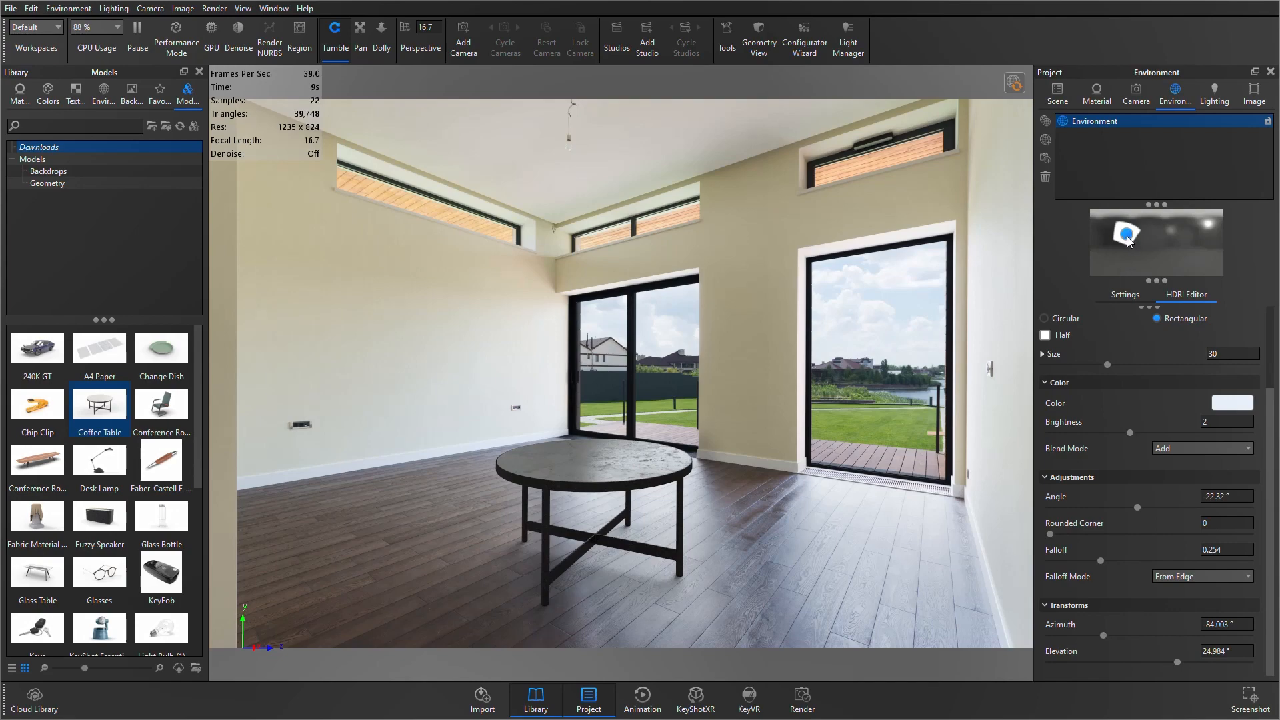
{"action": "left_click_drag", "start_coordinate": [1129, 240], "coordinate": [1126, 241]}
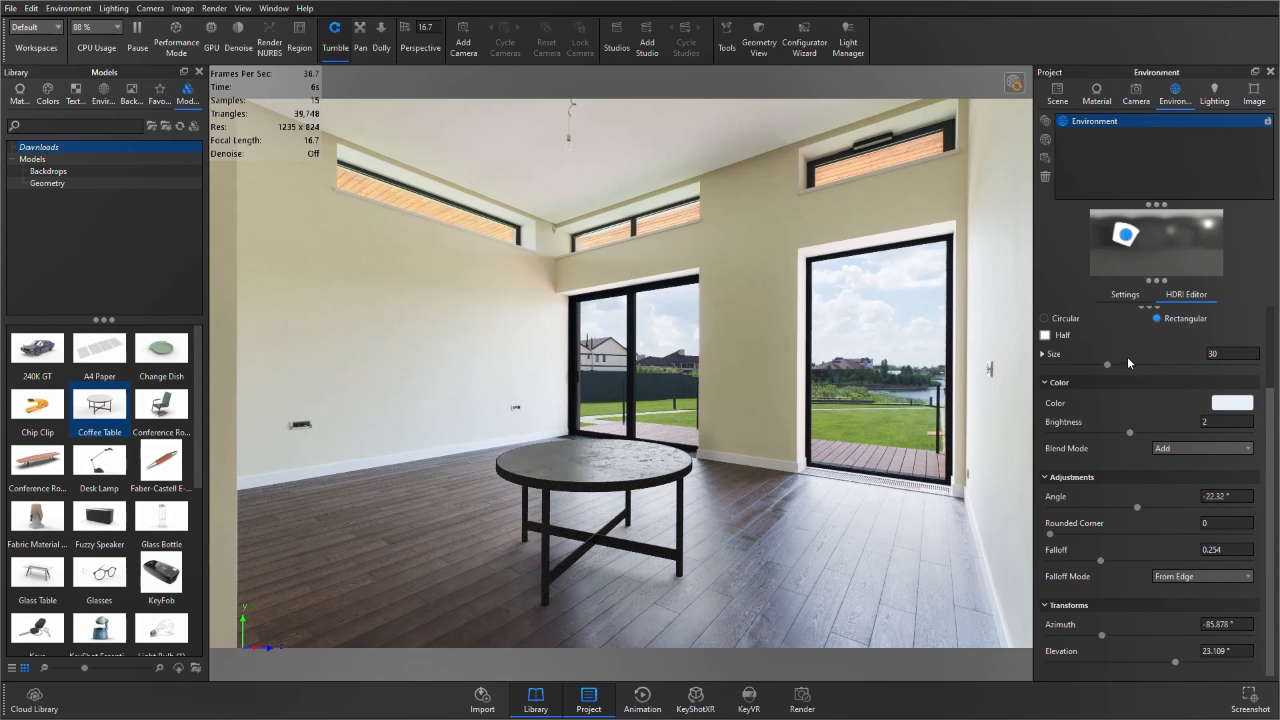
- Add a second, circular light pin and place its highlight on the coffee table's front right rim
{"action": "scroll", "coordinate": [1127, 358], "scroll_direction": "up", "scroll_amount": 3}
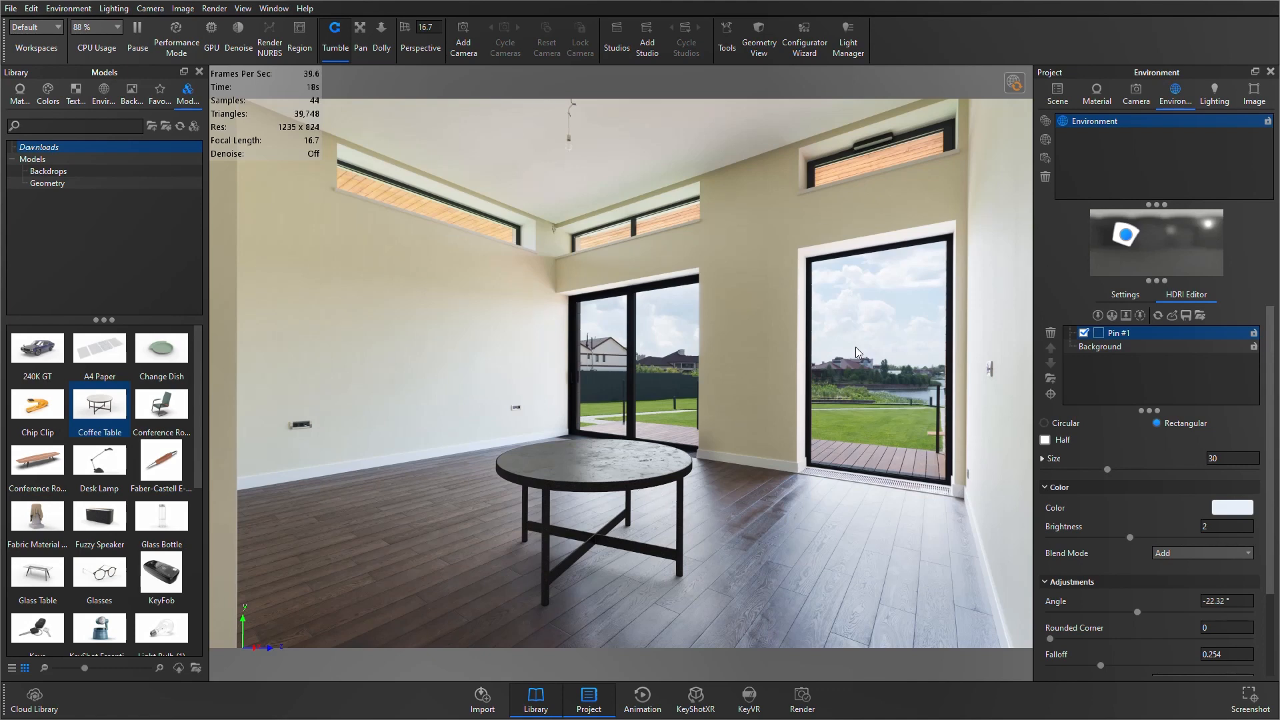
{"action": "left_click", "coordinate": [1098, 317]}
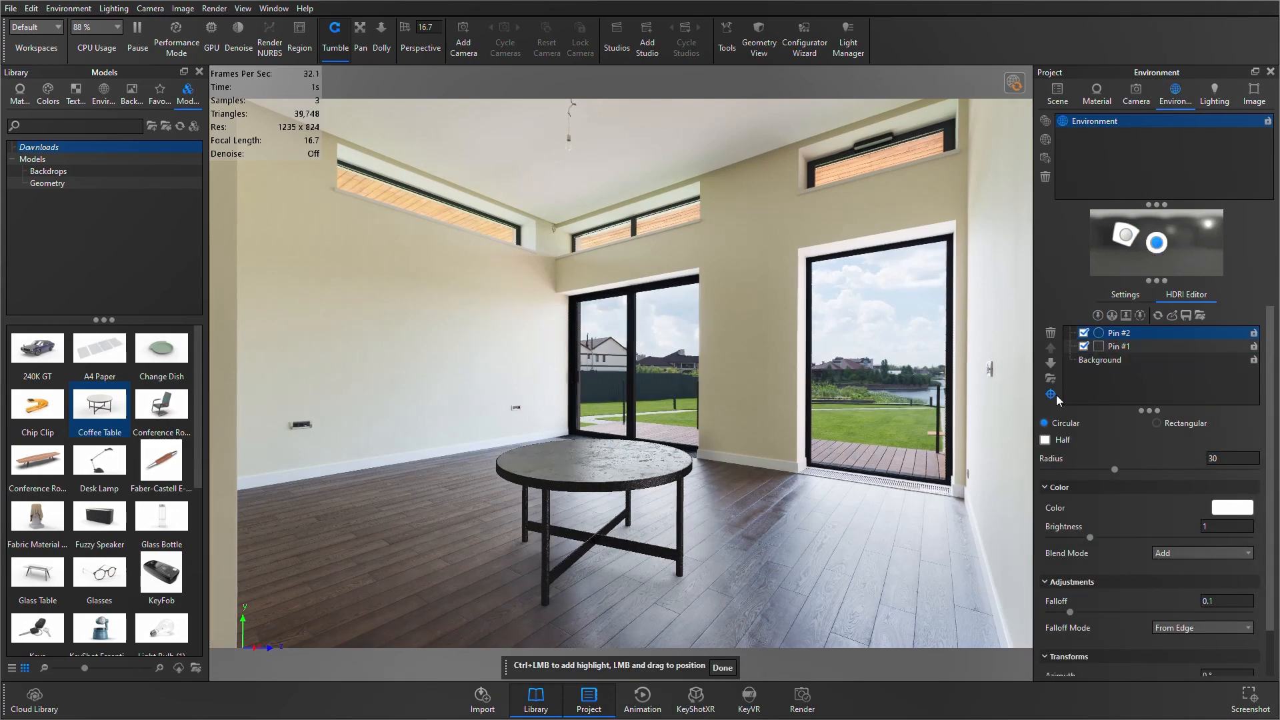
{"action": "mouse_move", "coordinate": [683, 478]}
{"action": "left_mouse_down"}
{"action": "mouse_move", "coordinate": [655, 487]}
{"action": "mouse_move", "coordinate": [670, 487]}
{"action": "left_mouse_up"}
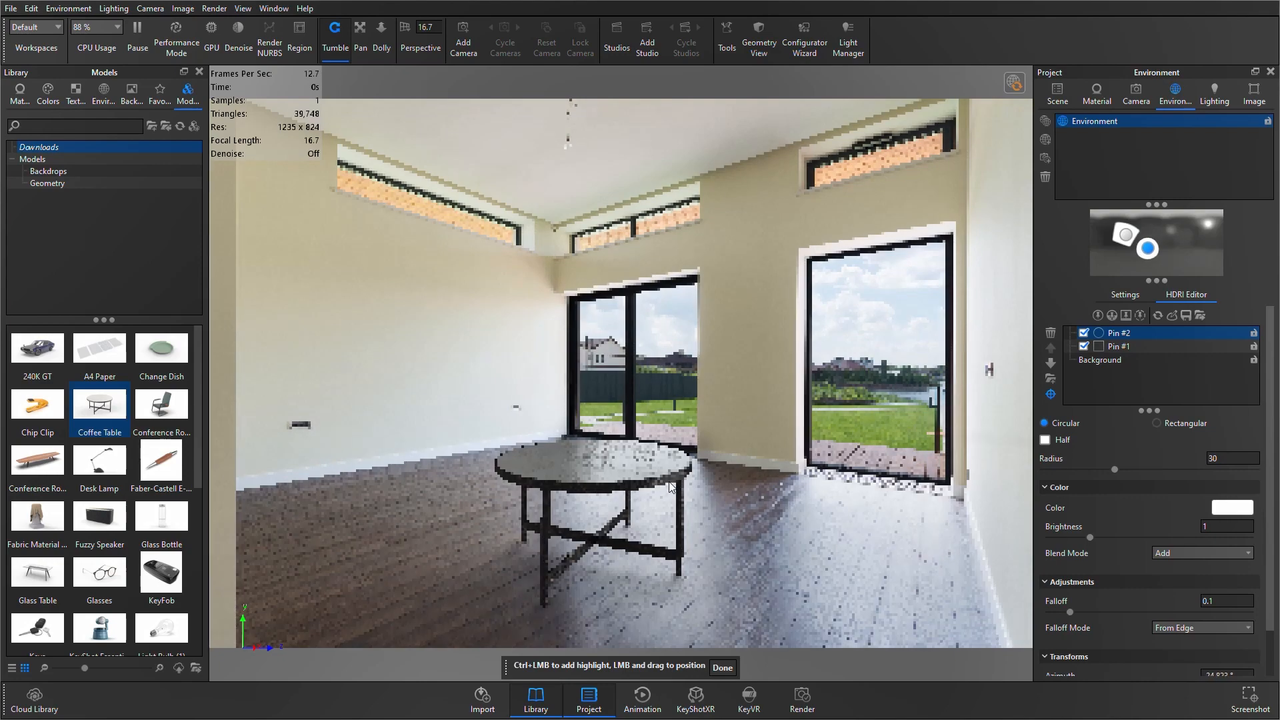
{"action": "left_click", "coordinate": [724, 668]}
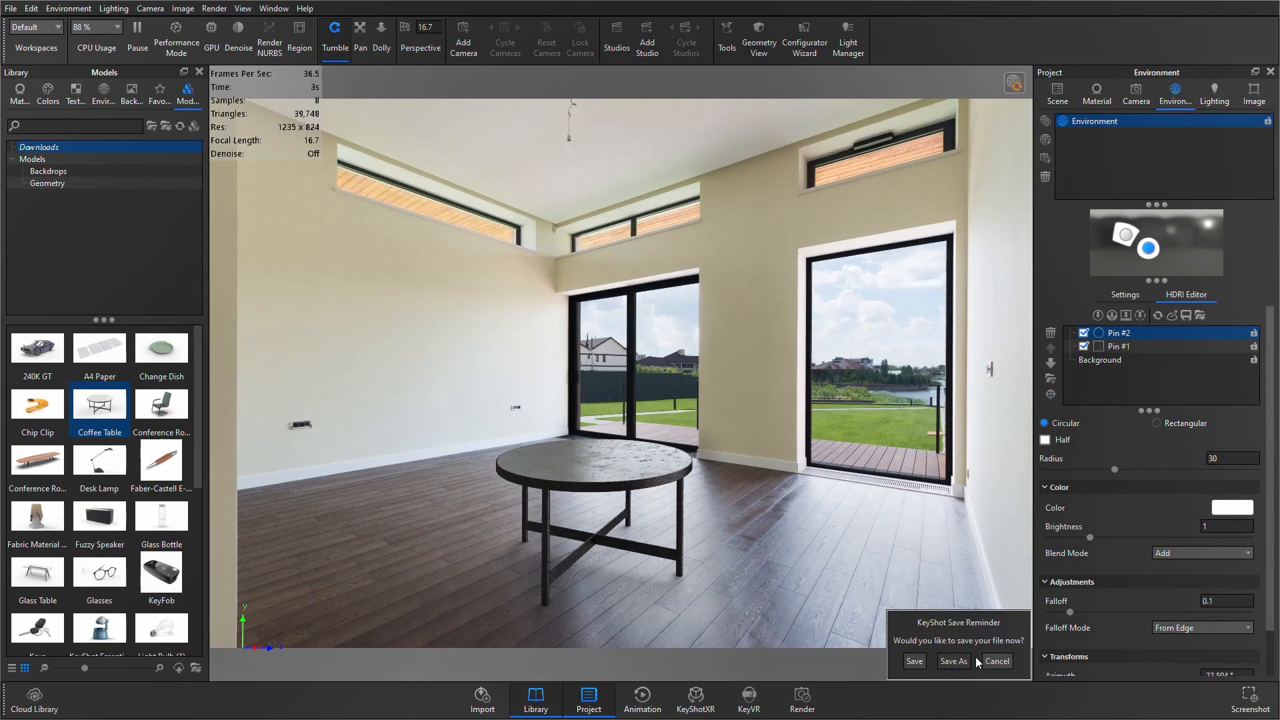
- Dismiss the save reminder and color the circular pin with the light gray E0E2DF sampled from the bright left wall
{"action": "left_click", "coordinate": [992, 661]}
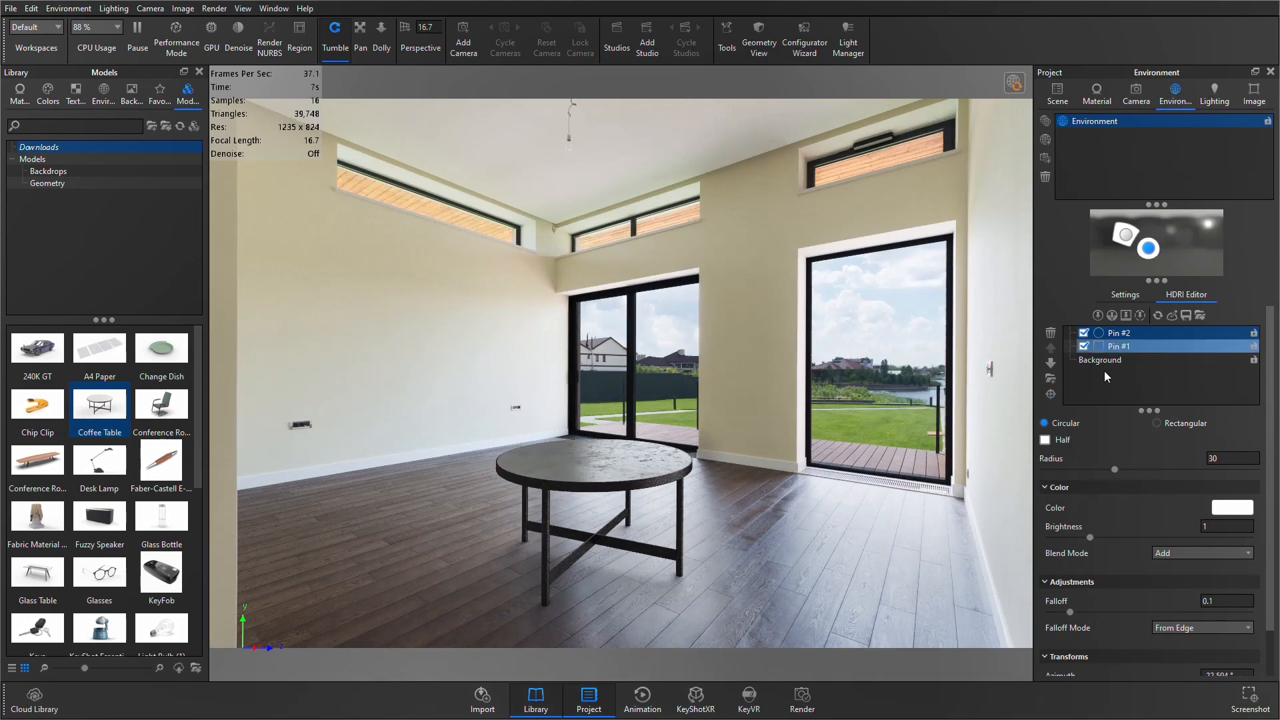
{"action": "left_click", "coordinate": [1233, 508]}
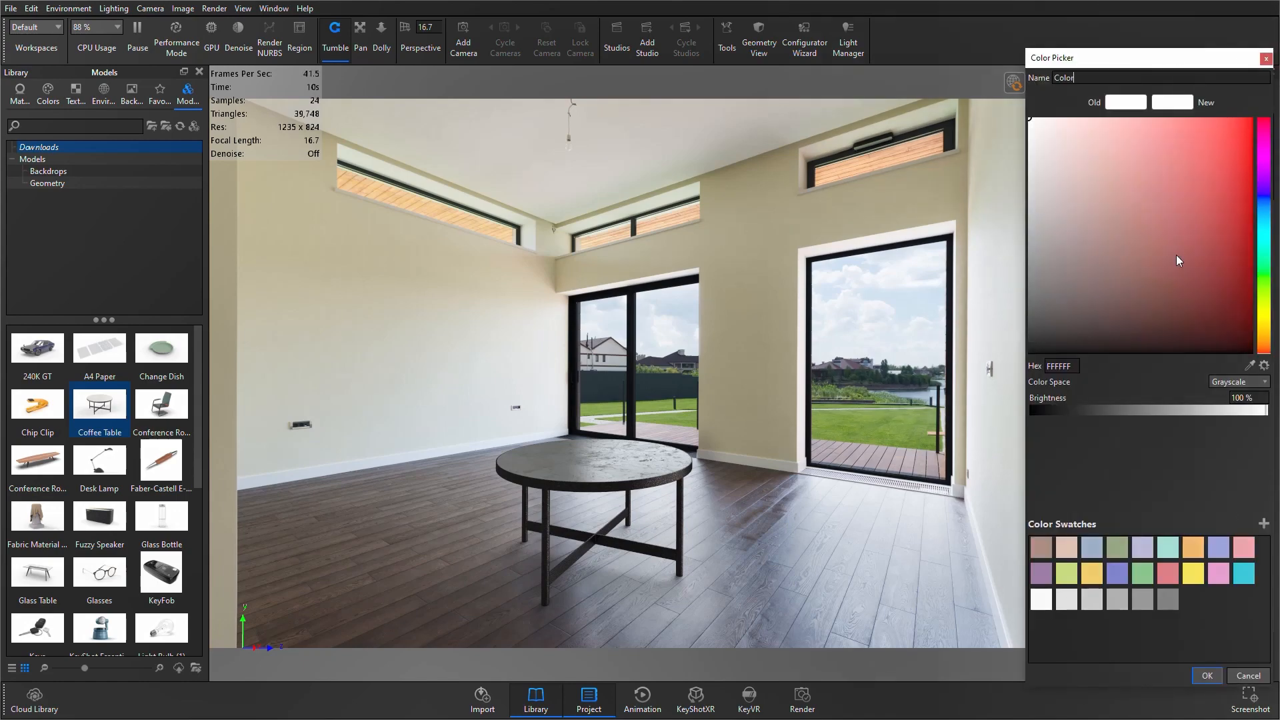
{"action": "left_click", "coordinate": [1251, 366]}
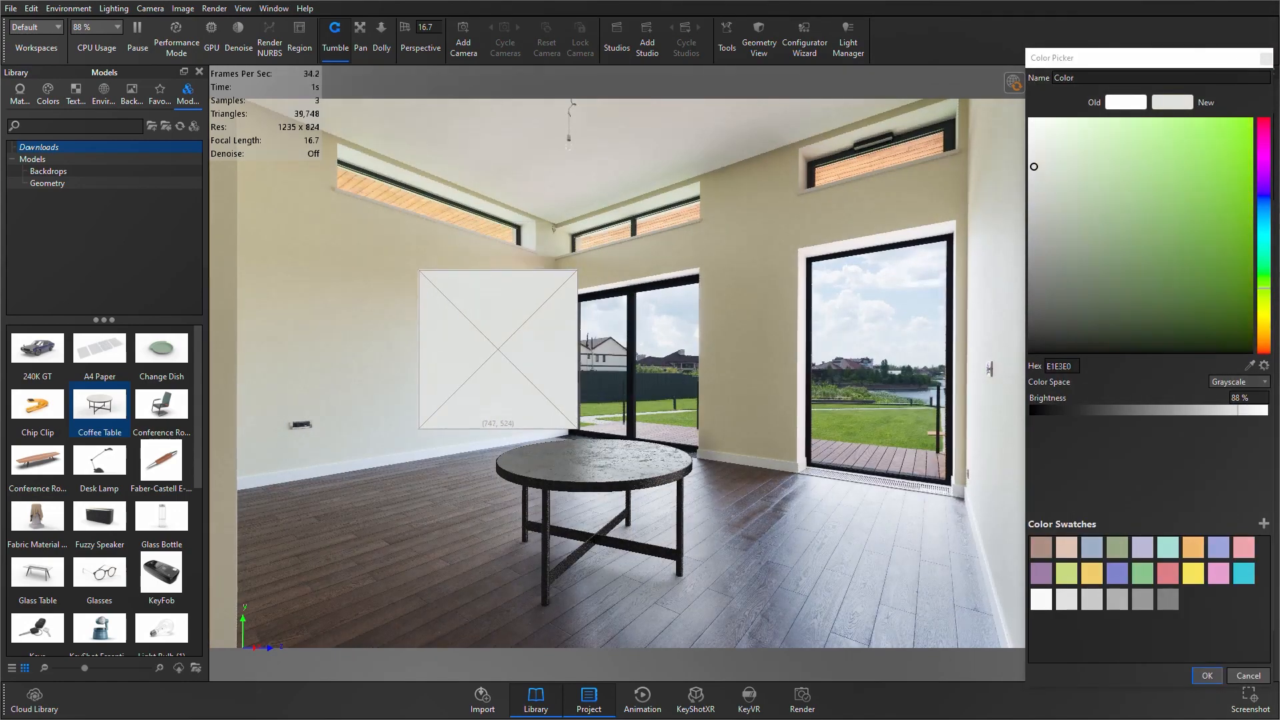
{"action": "left_click", "coordinate": [500, 349]}
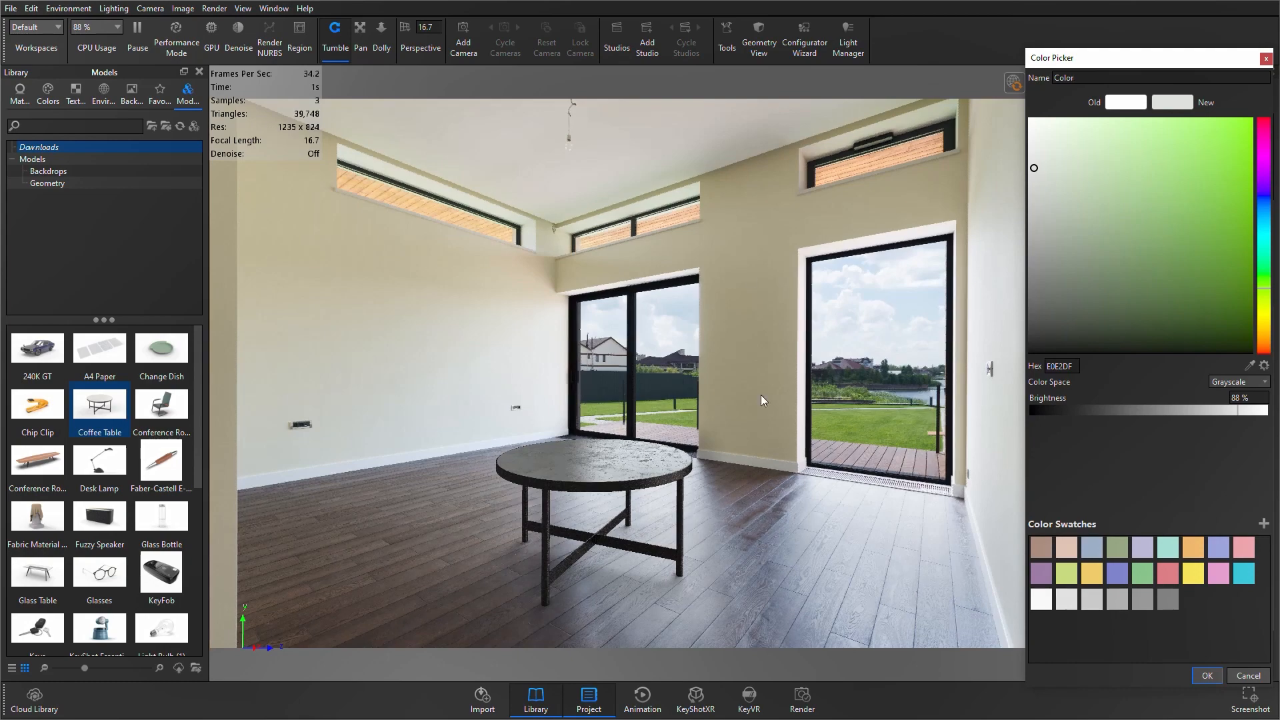
{"action": "left_click", "coordinate": [1207, 675]}
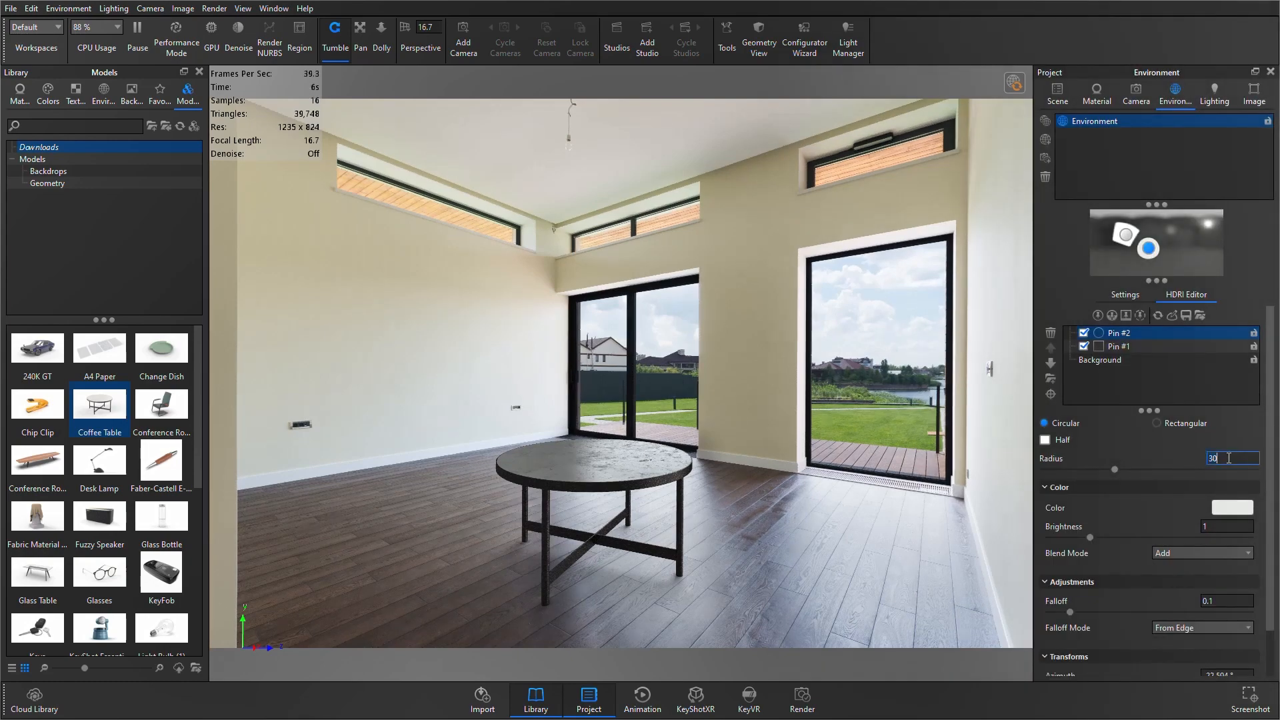
- Enlarge the circular pin to a radius of 60 and soften it with a falloff of about 0.375
{"action": "type", "text": "50"}
{"action": "key", "text": "Return"}
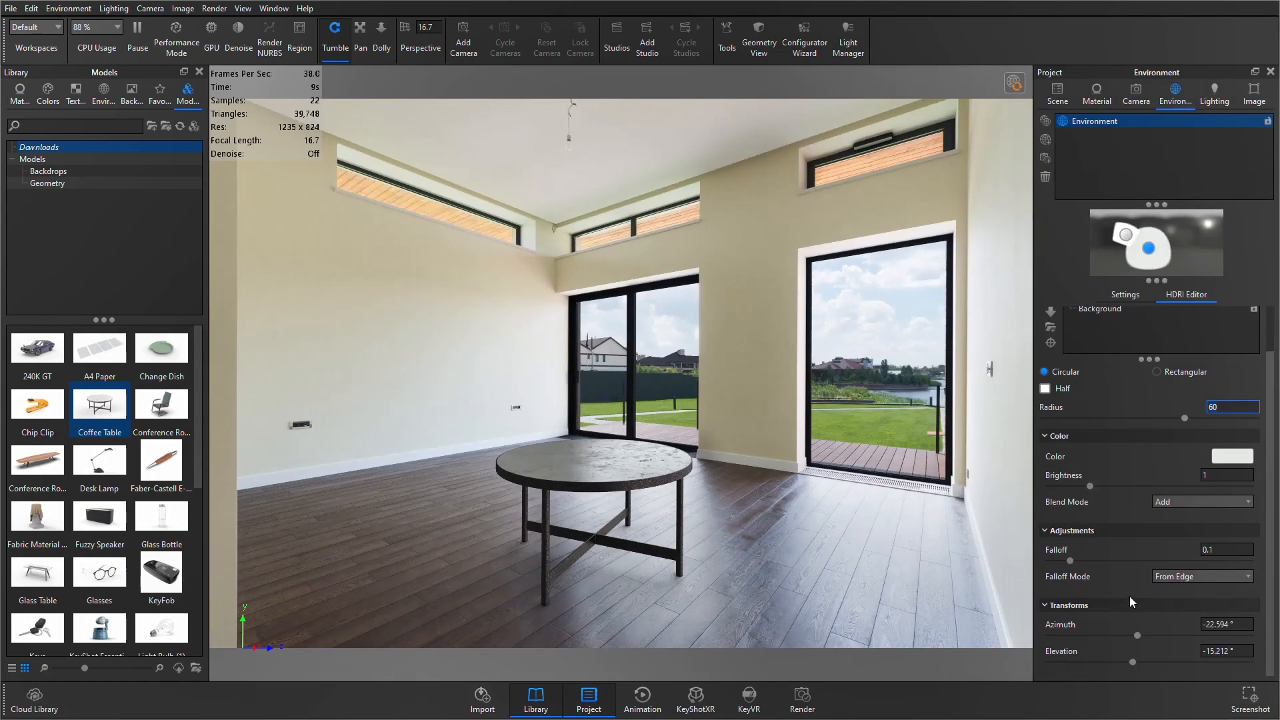
{"action": "left_click_drag", "start_coordinate": [1071, 562], "coordinate": [1127, 563]}
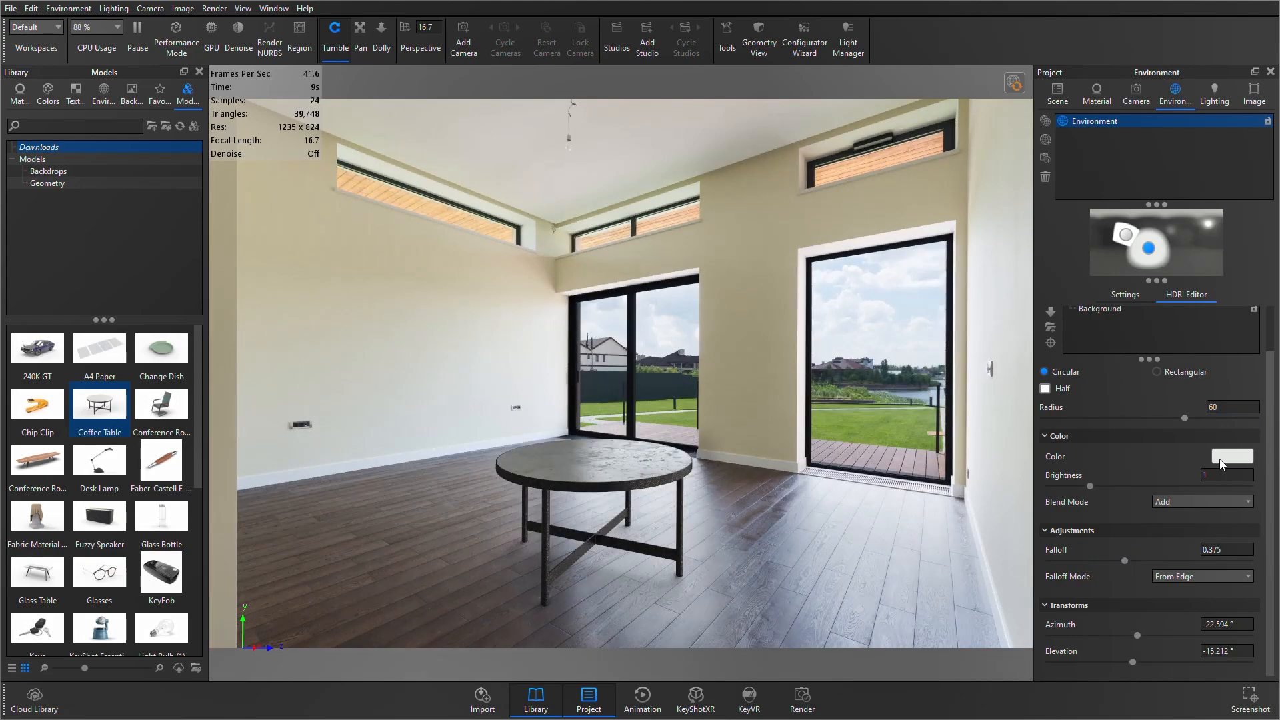
- Switch the environment's ground shadows off and back on to compare the table with and without them
{"action": "left_click", "coordinate": [1188, 310]}
{"action": "left_click", "coordinate": [1126, 295]}
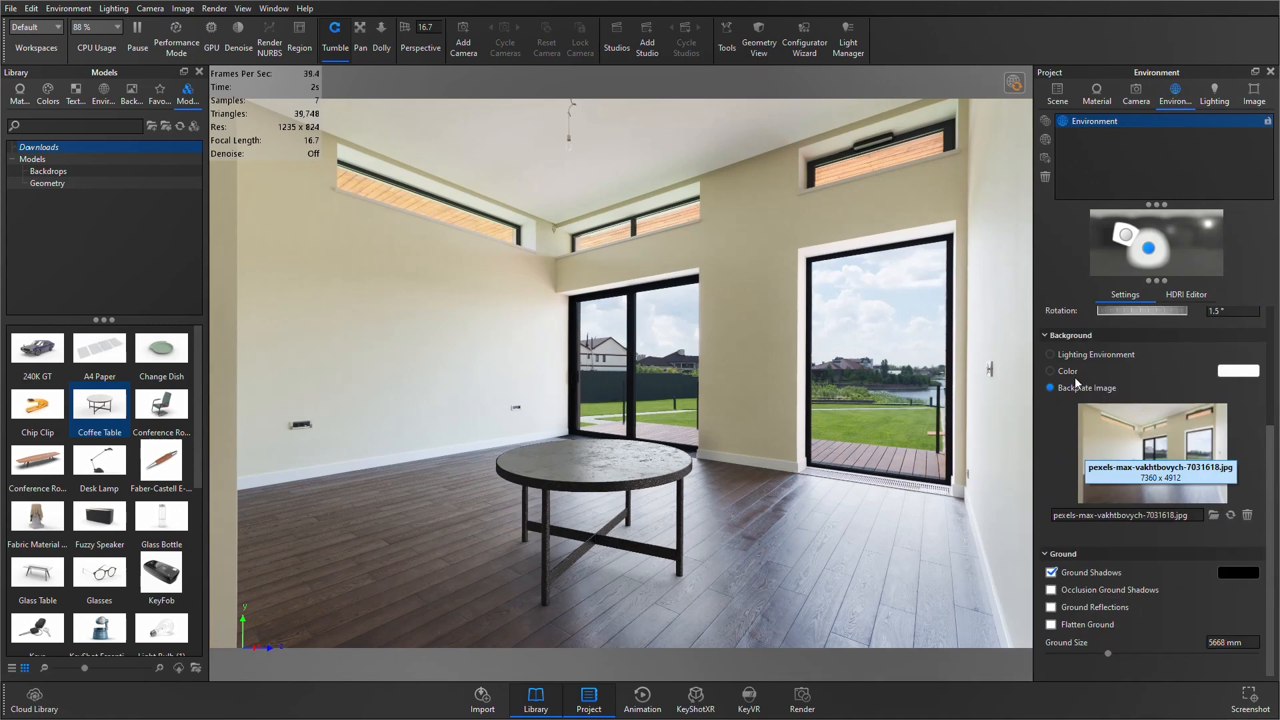
{"action": "scroll", "coordinate": [1187, 339], "scroll_direction": "up", "scroll_amount": 3}
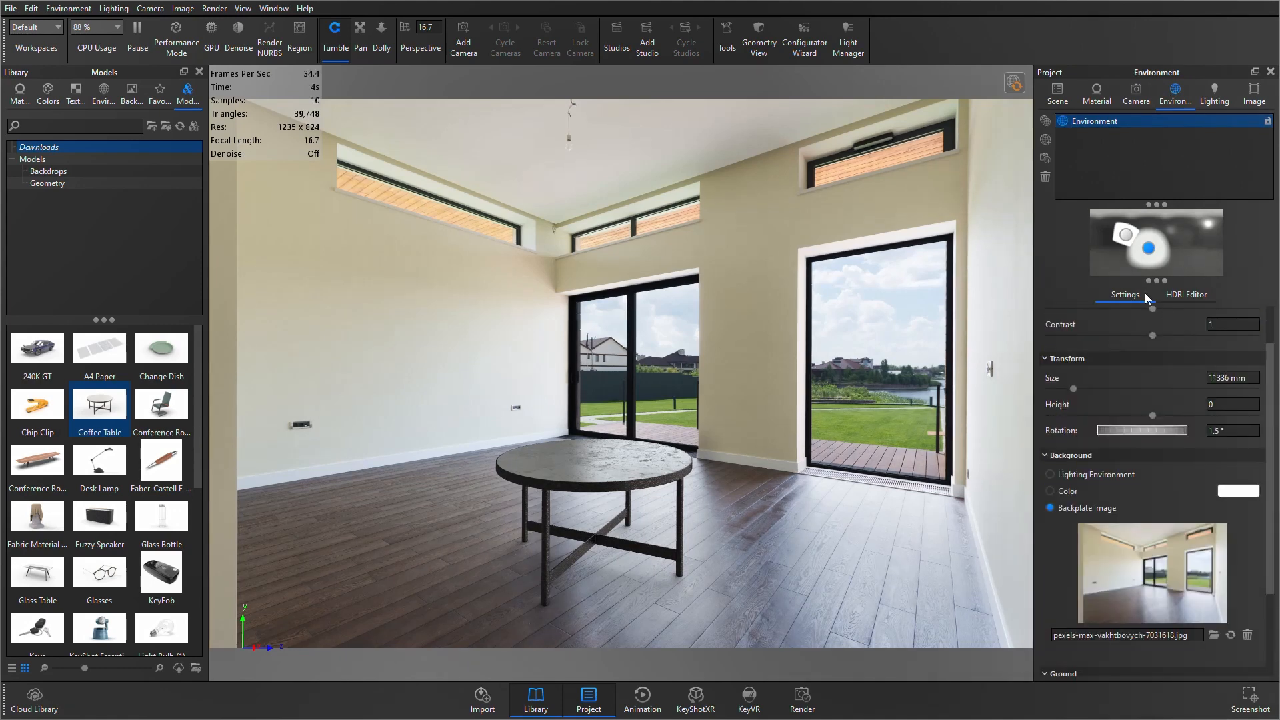
{"action": "scroll", "coordinate": [1139, 490], "scroll_direction": "down", "scroll_amount": 2}
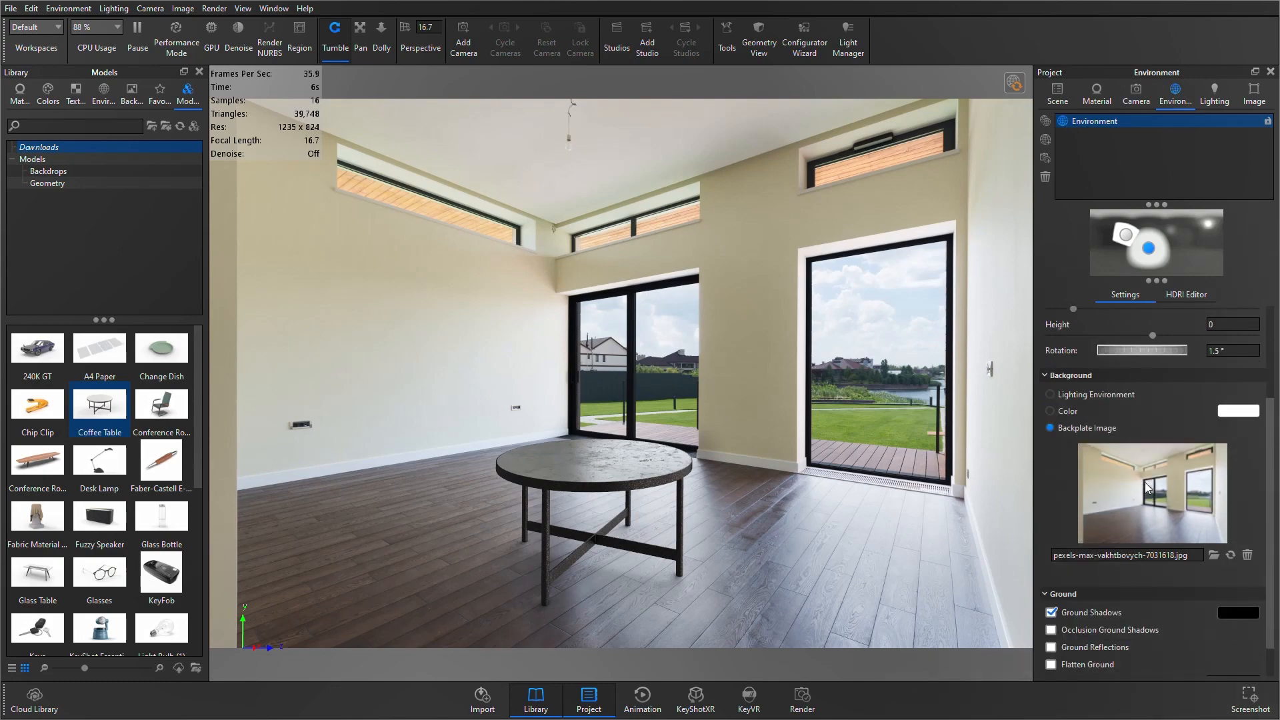
{"action": "left_click", "coordinate": [1095, 615]}
{"action": "left_click", "coordinate": [1095, 615]}
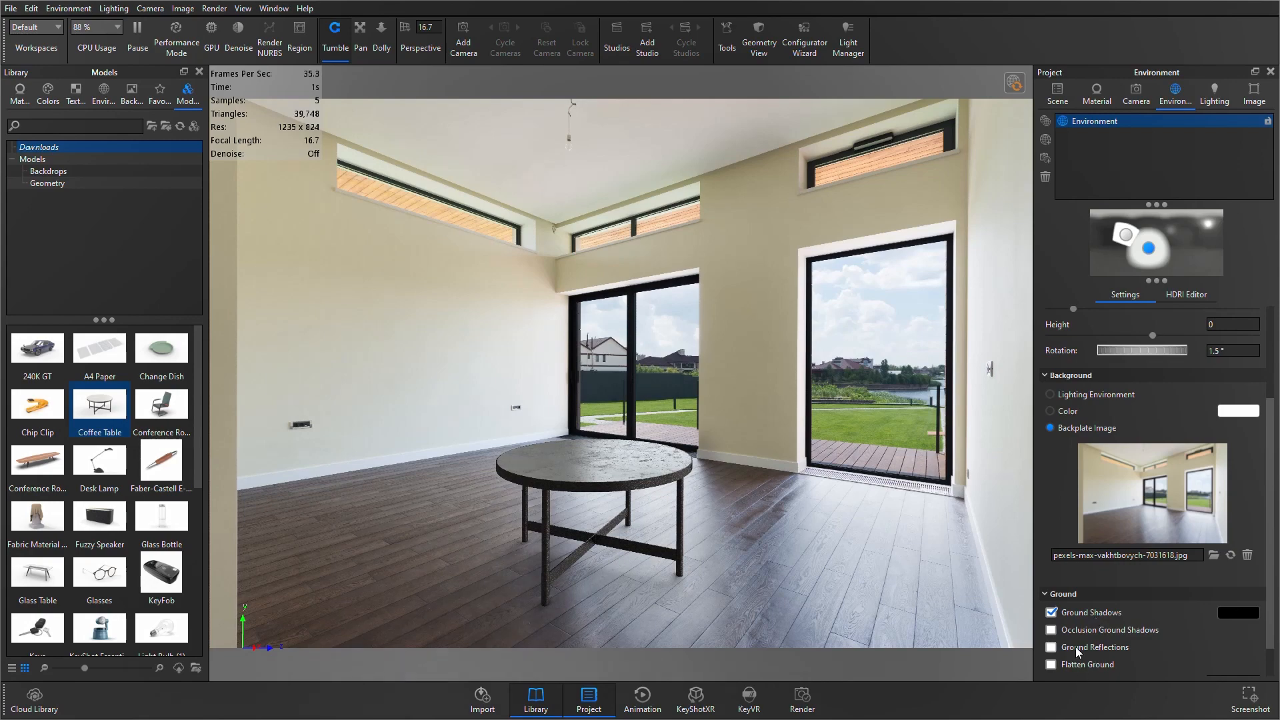
- Try occlusion ground shadows and ground reflections under the coffee table, one after the other
{"action": "scroll", "coordinate": [1075, 647], "scroll_direction": "down", "scroll_amount": 1}
{"action": "left_click", "coordinate": [1100, 589]}
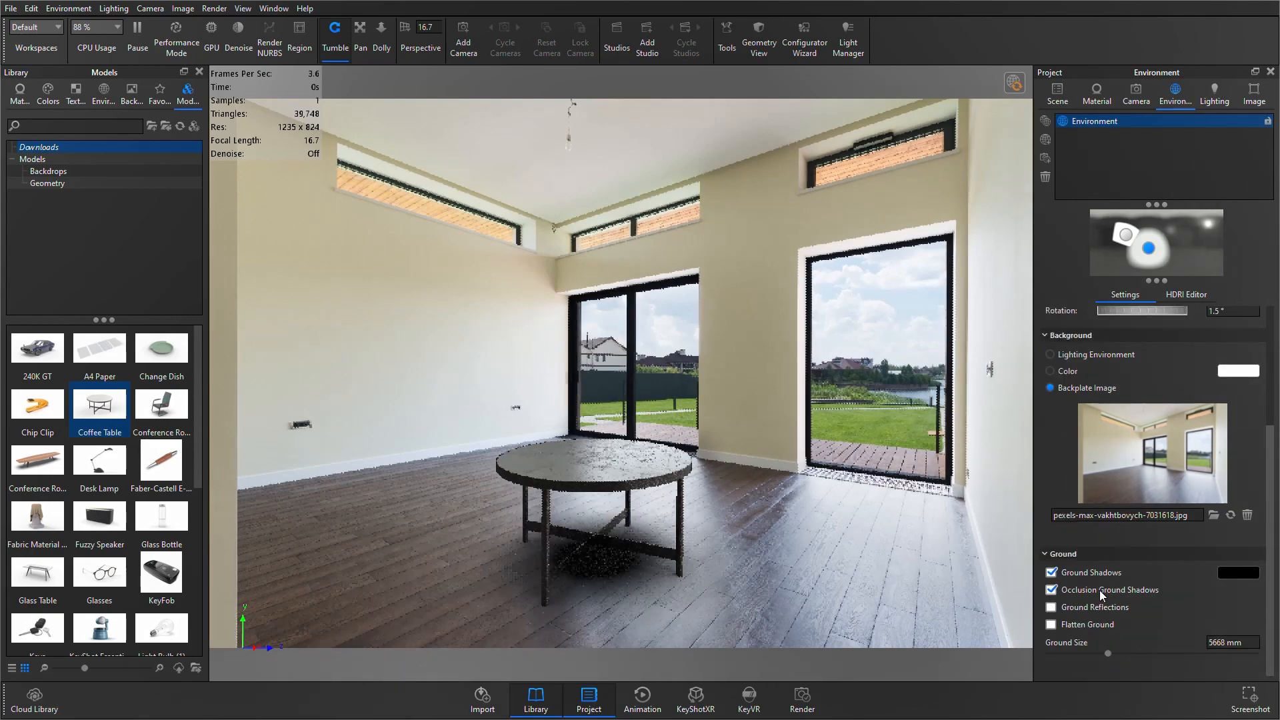
{"action": "left_click", "coordinate": [1101, 590]}
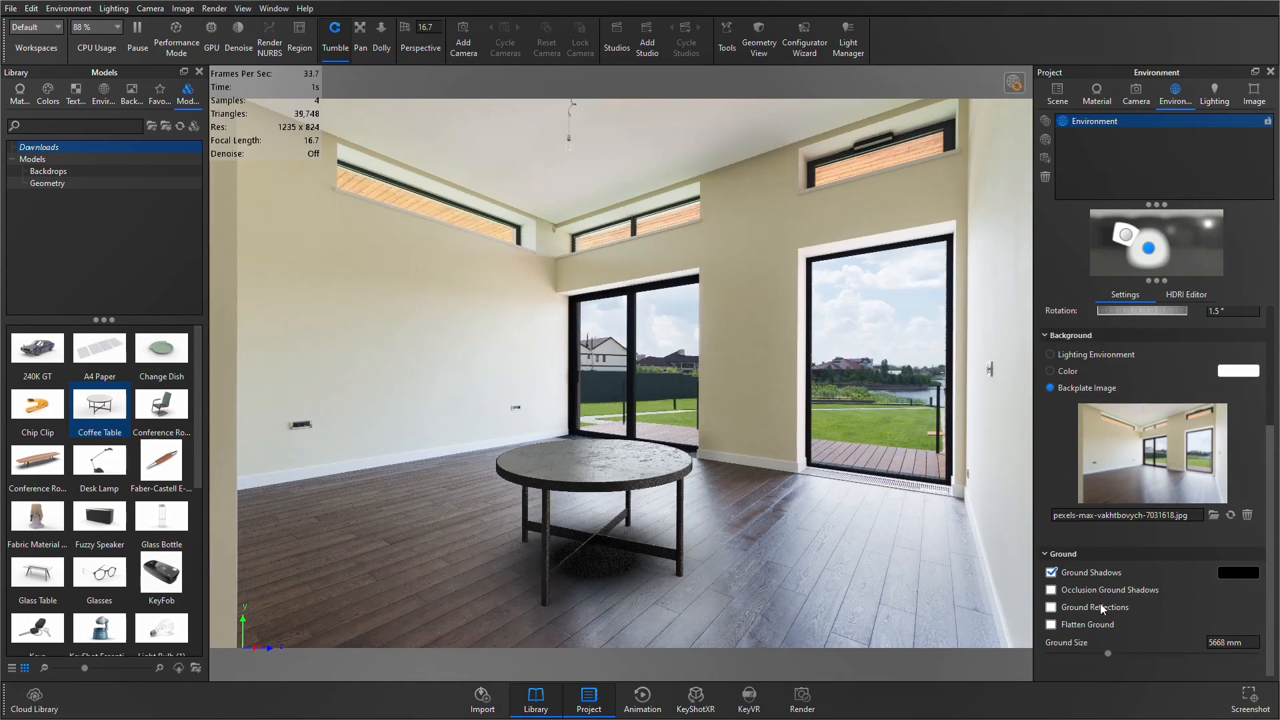
{"action": "left_click", "coordinate": [1101, 607]}
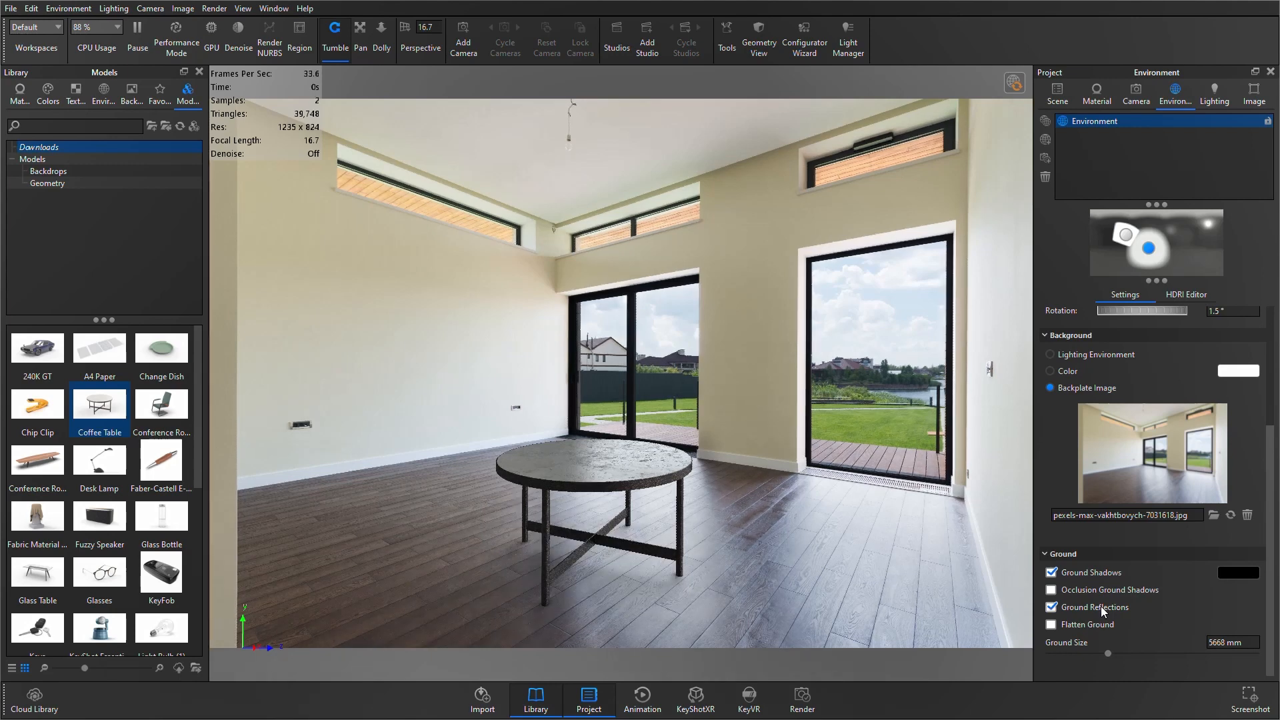
{"action": "left_click", "coordinate": [1102, 606]}
- Enable Flatten Ground for the environment and apply the Product lighting preset
{"action": "left_click", "coordinate": [1086, 626]}
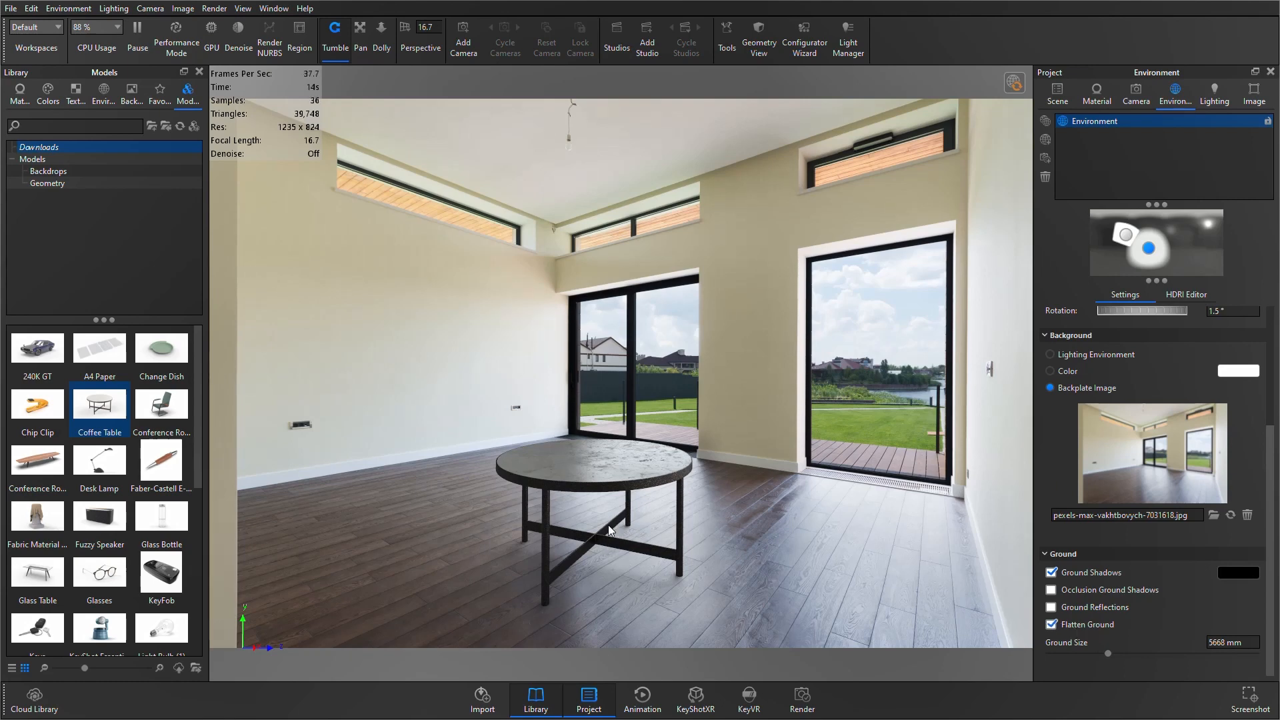
{"action": "left_click", "coordinate": [1215, 99]}
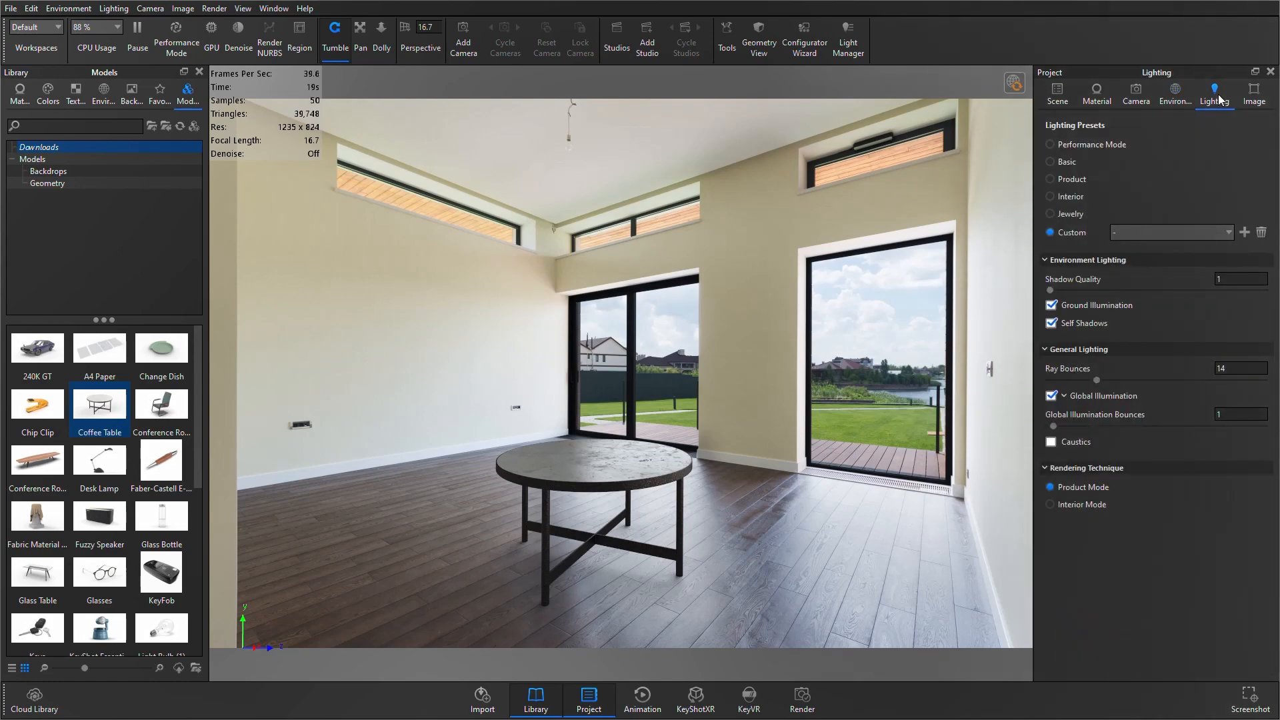
{"action": "left_click", "coordinate": [1070, 178]}
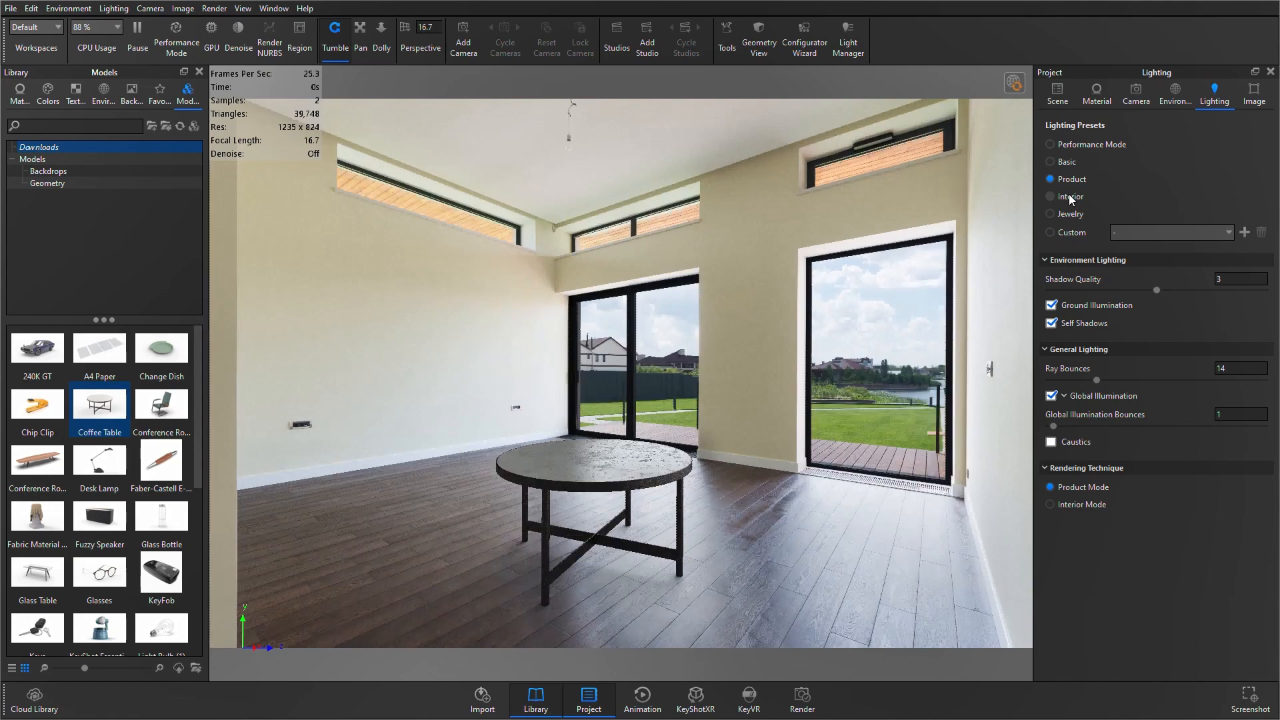
- Try the Photographic mode on the Default image style, then return it to Basic
{"action": "left_click", "coordinate": [1251, 106]}
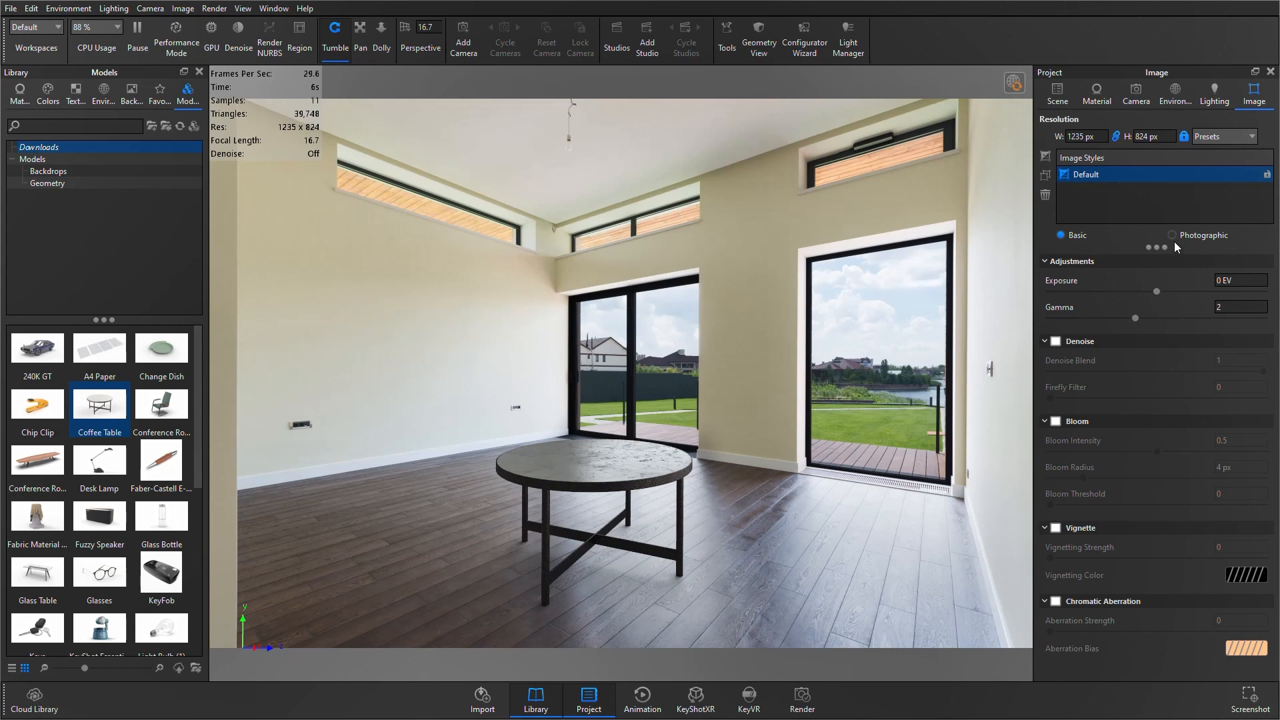
{"action": "left_click", "coordinate": [1215, 97]}
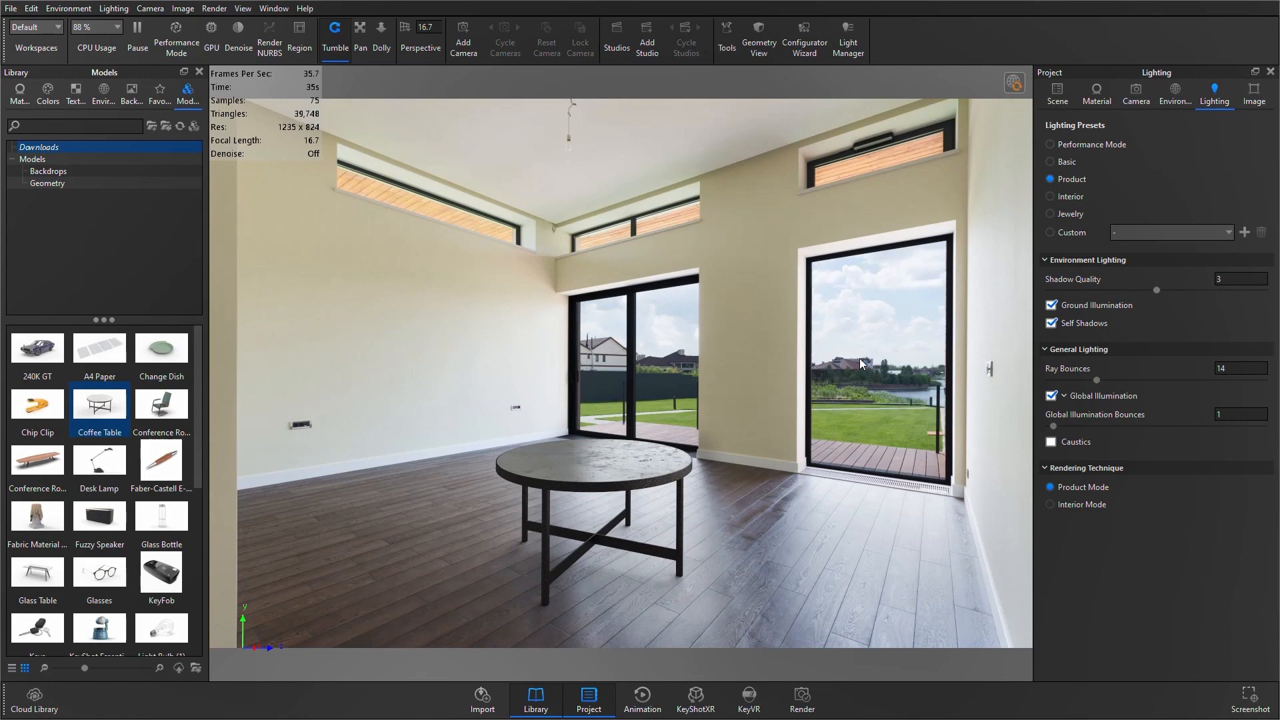
{"action": "left_click", "coordinate": [1254, 95]}
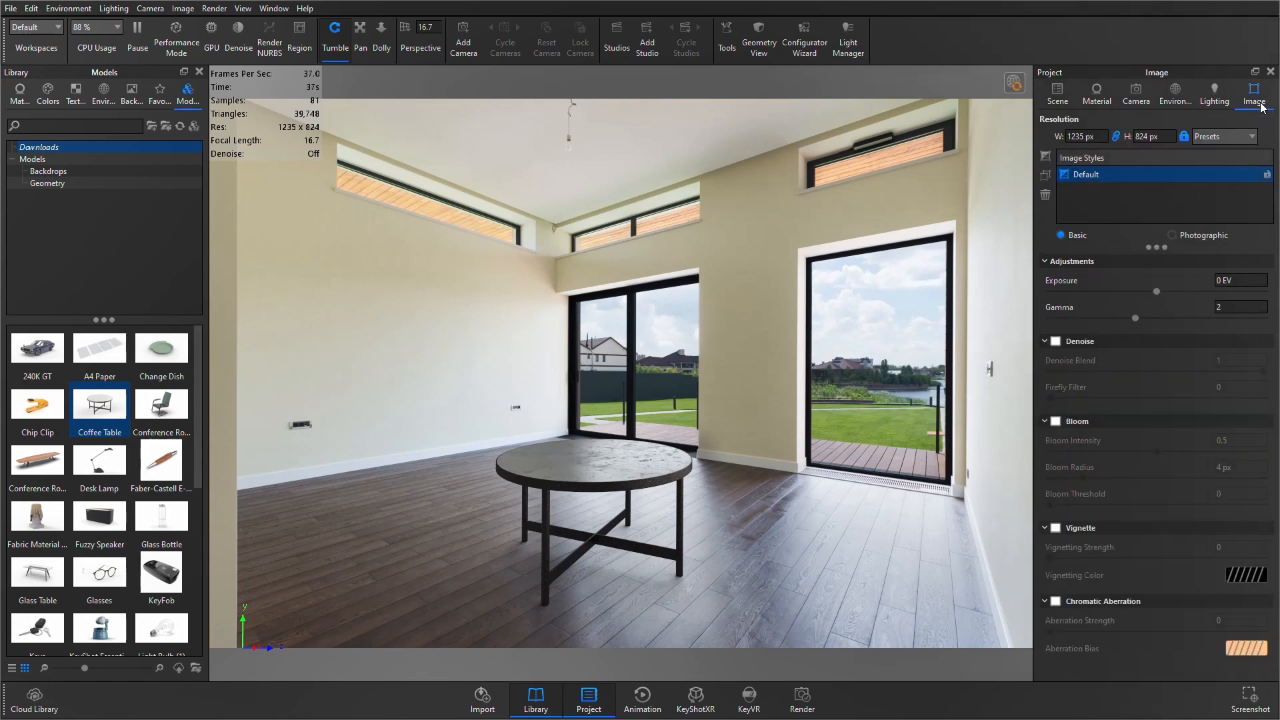
{"action": "left_click", "coordinate": [1188, 235]}
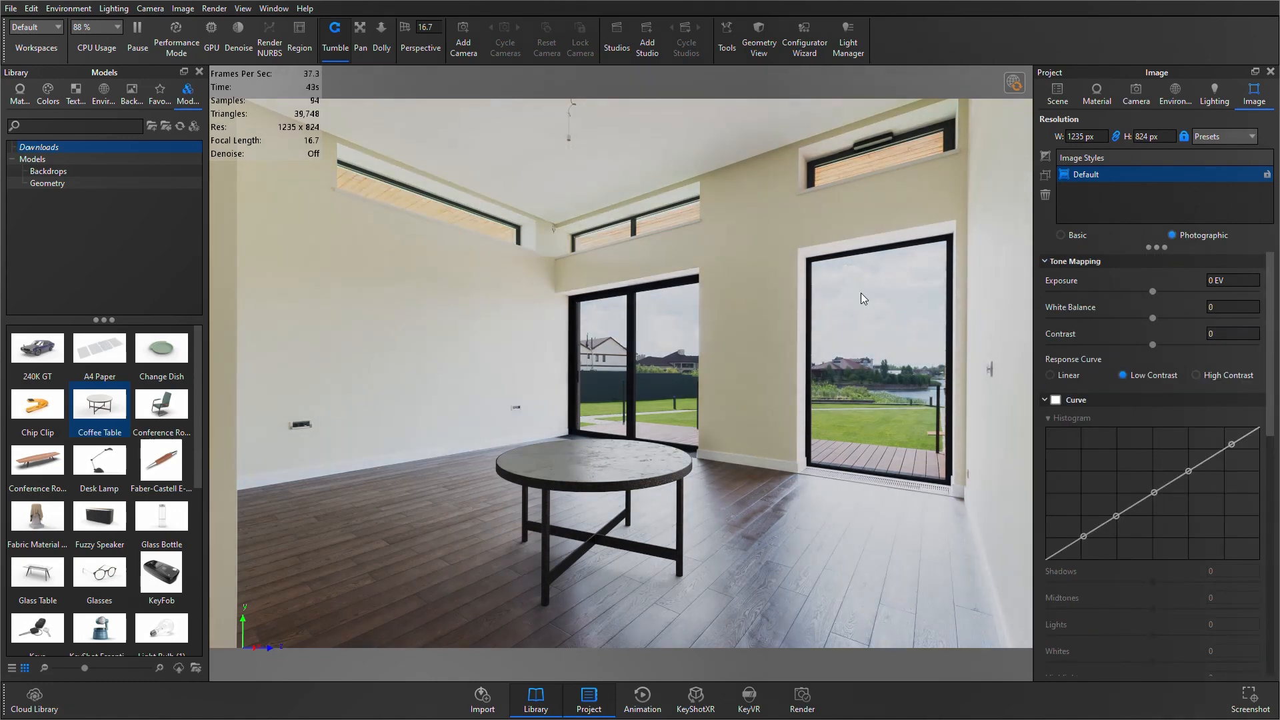
{"action": "left_click", "coordinate": [1084, 238]}
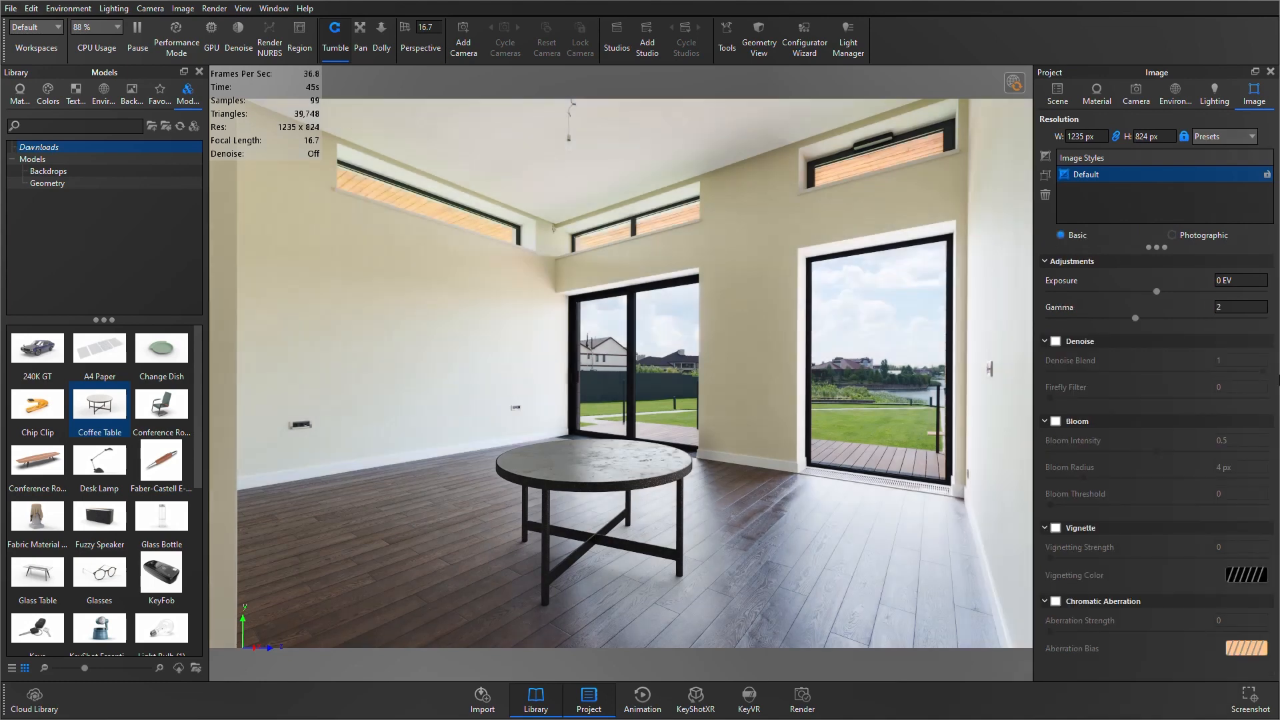
- Enable Denoise on the Default image style with a denoise blend of 0.3
{"action": "left_click", "coordinate": [1231, 368]}
{"action": "left_click", "coordinate": [1231, 364]}
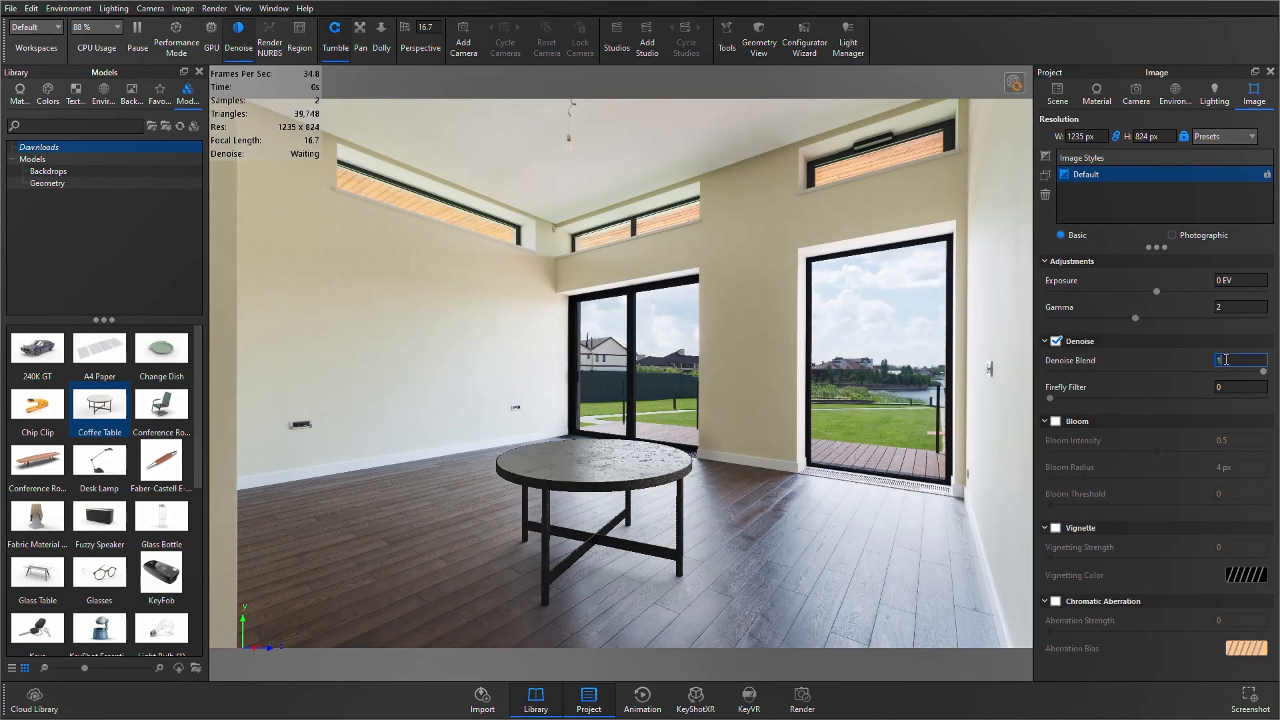
{"action": "key", "text": "BackSpace"}
{"action": "type", "text": "0.3"}
{"action": "key", "text": "Return"}
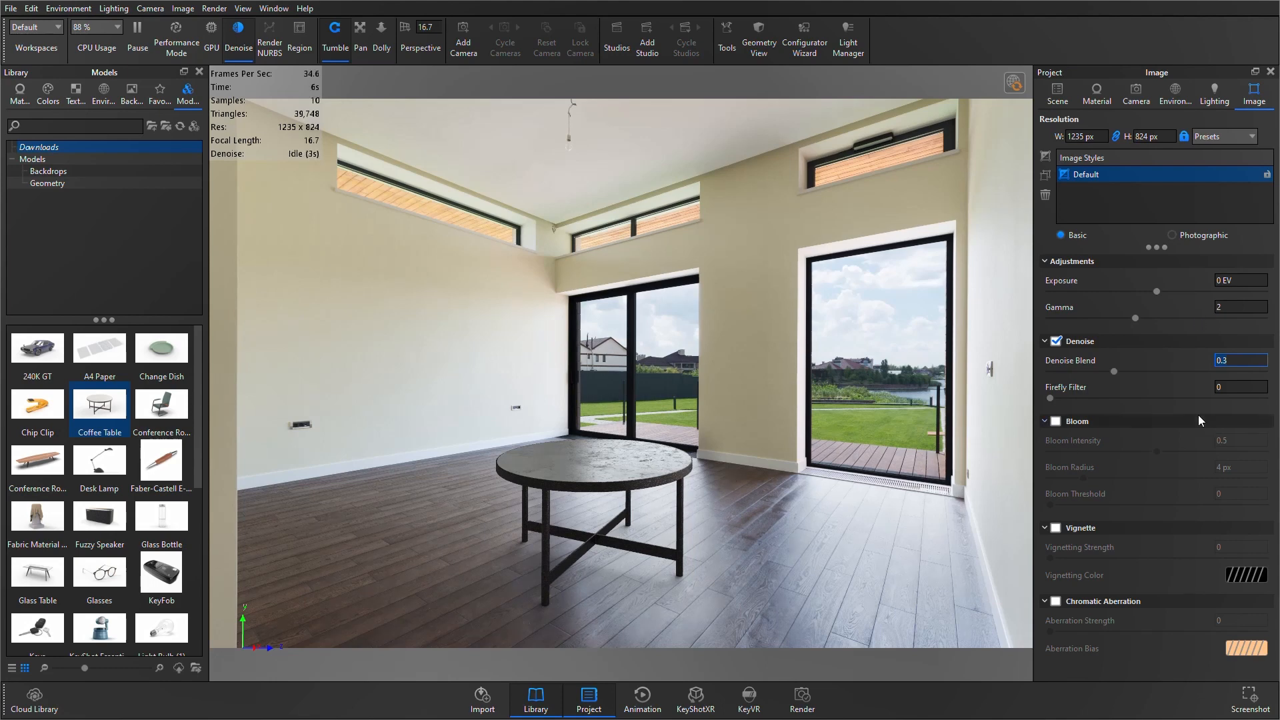
- Set the Free Camera's perspective focal length to 18 mm
{"action": "left_click", "coordinate": [1146, 96]}
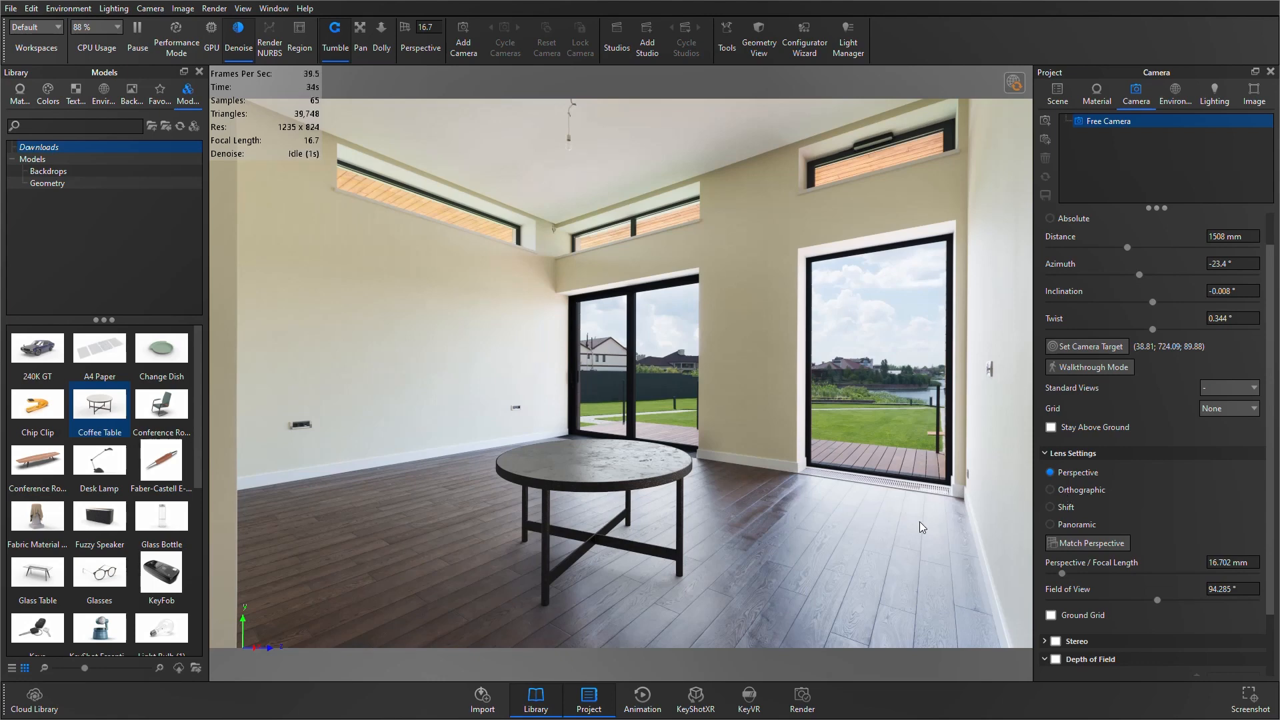
{"action": "left_click", "coordinate": [1222, 562]}
{"action": "type", "text": "18"}
{"action": "key", "text": "Return"}
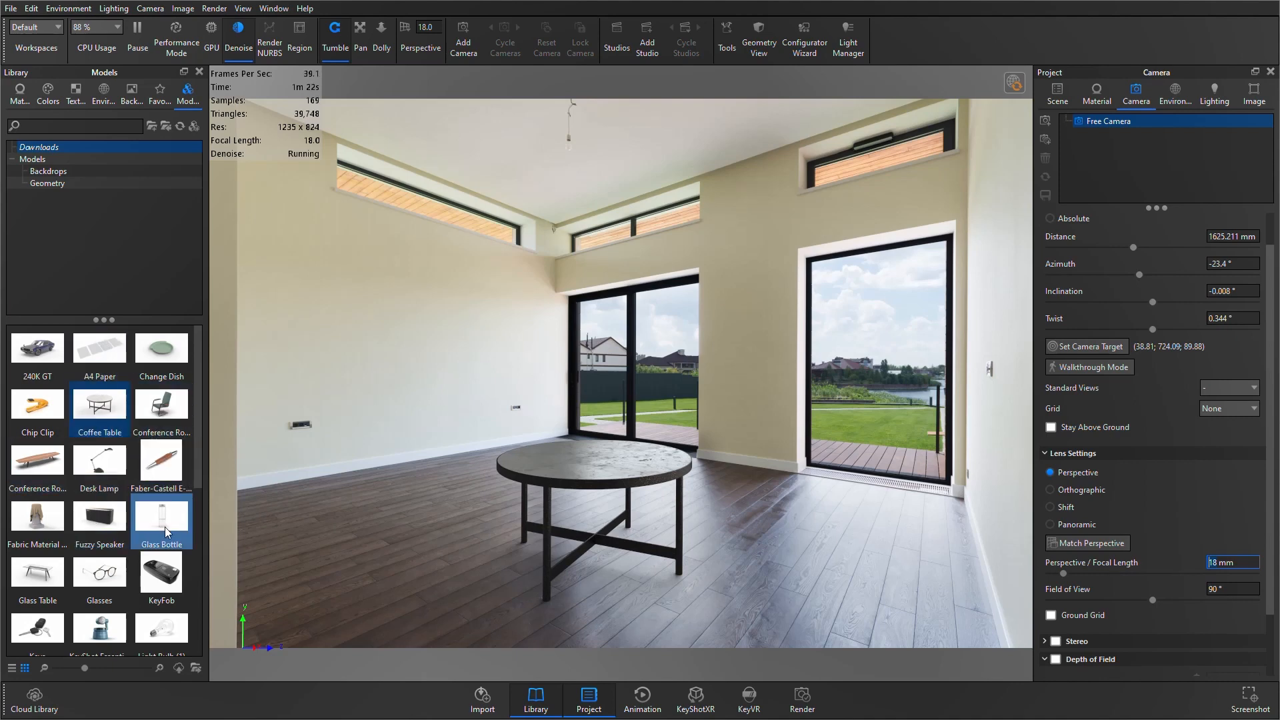
- Place the Glass Bottle and Keys models from the library on the coffee table's top
{"action": "left_click_drag", "start_coordinate": [165, 527], "coordinate": [551, 458]}
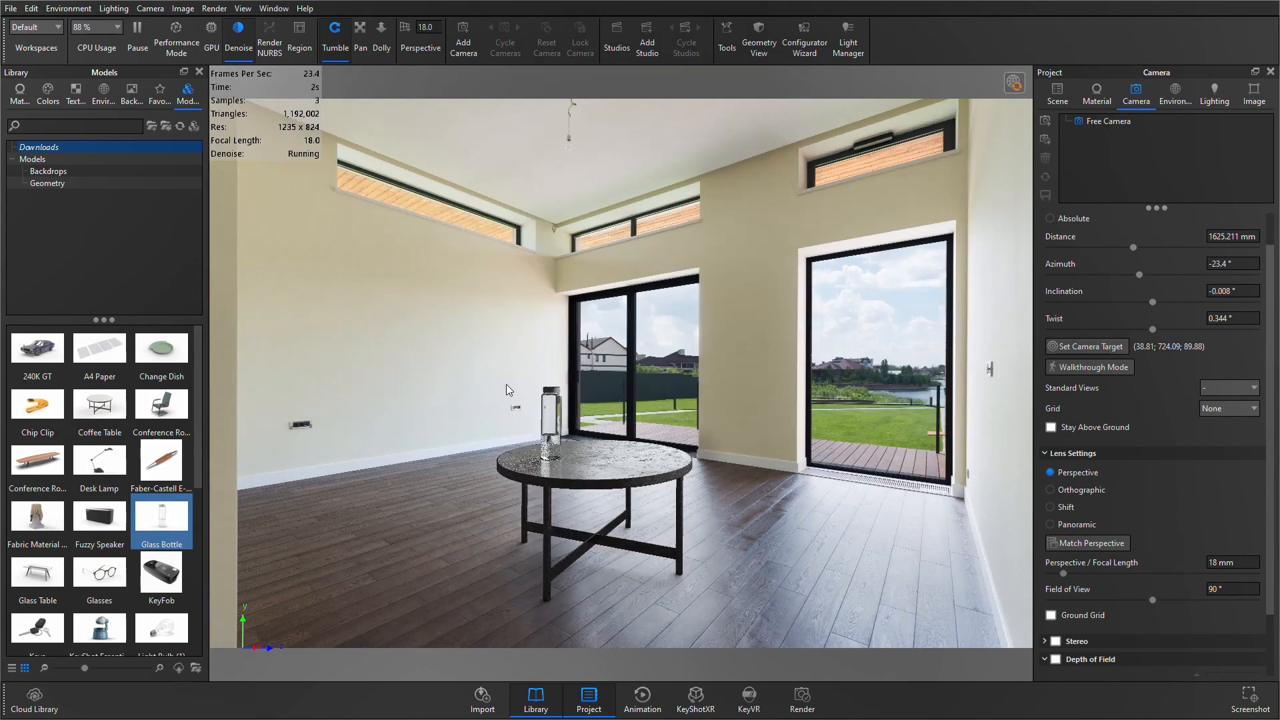
{"action": "scroll", "coordinate": [124, 519], "scroll_direction": "down", "scroll_amount": 5}
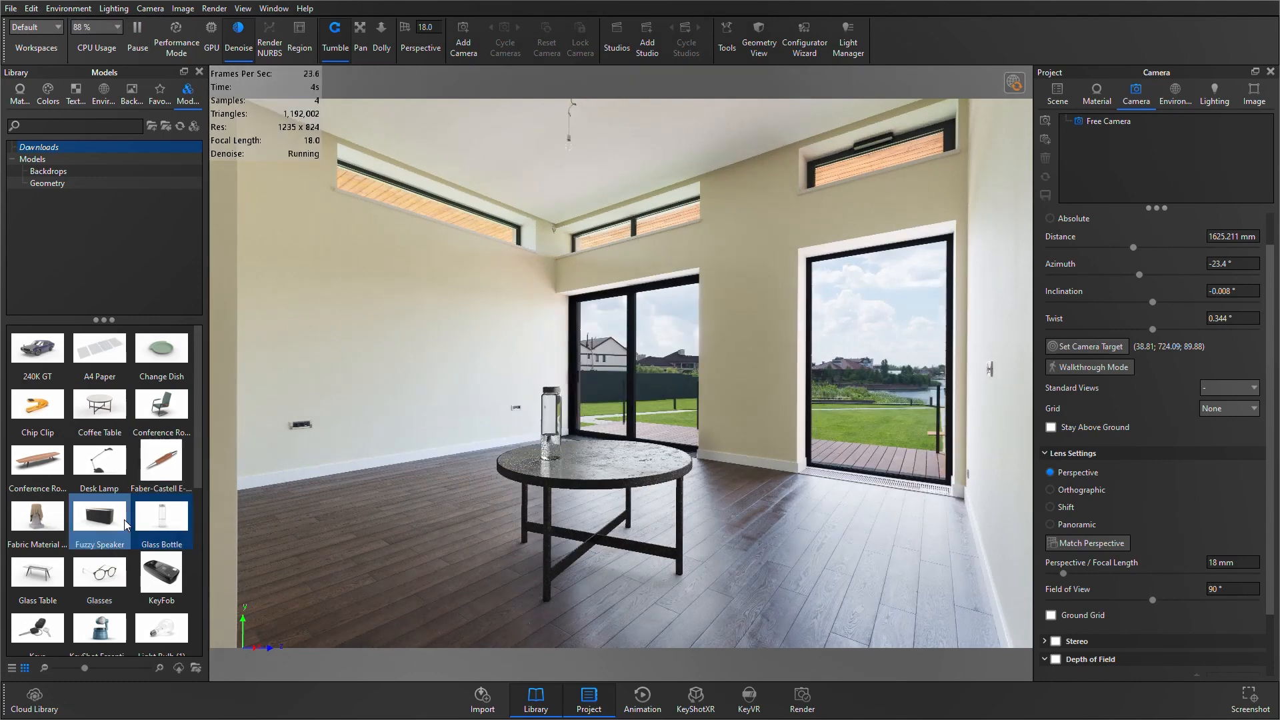
{"action": "scroll", "coordinate": [46, 467], "scroll_direction": "up", "scroll_amount": 3}
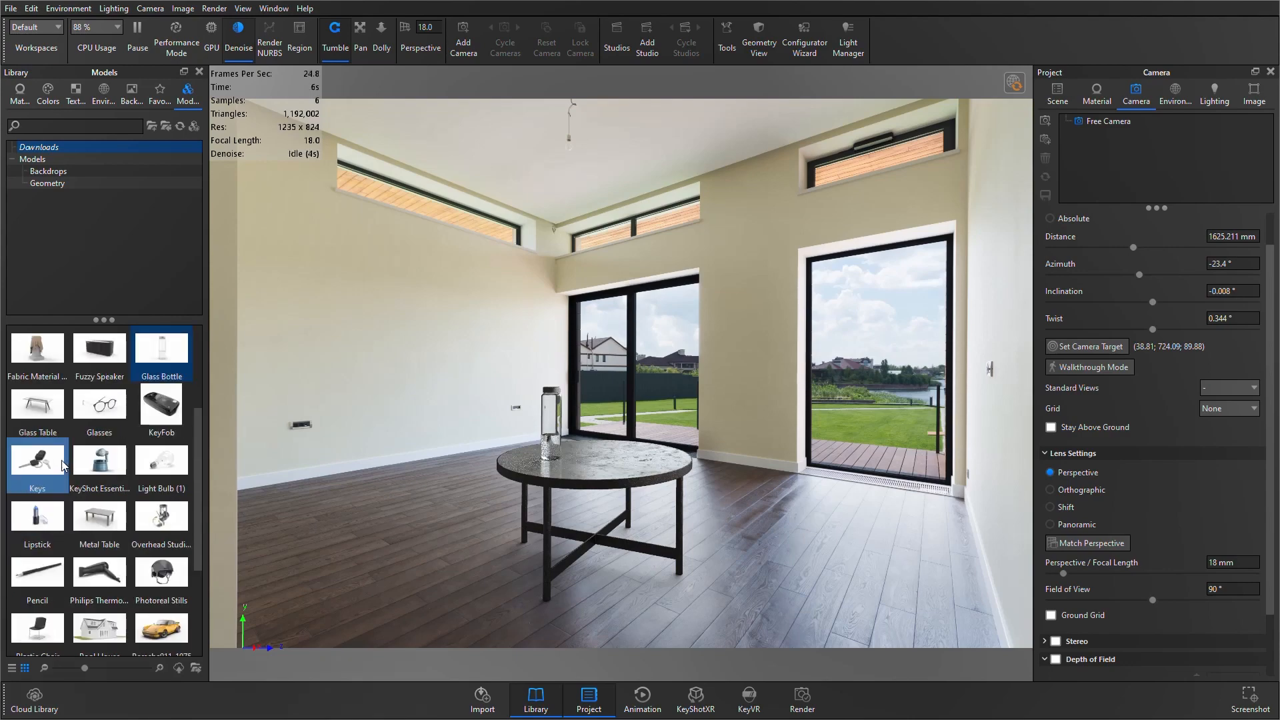
{"action": "left_click_drag", "start_coordinate": [46, 460], "coordinate": [575, 469]}
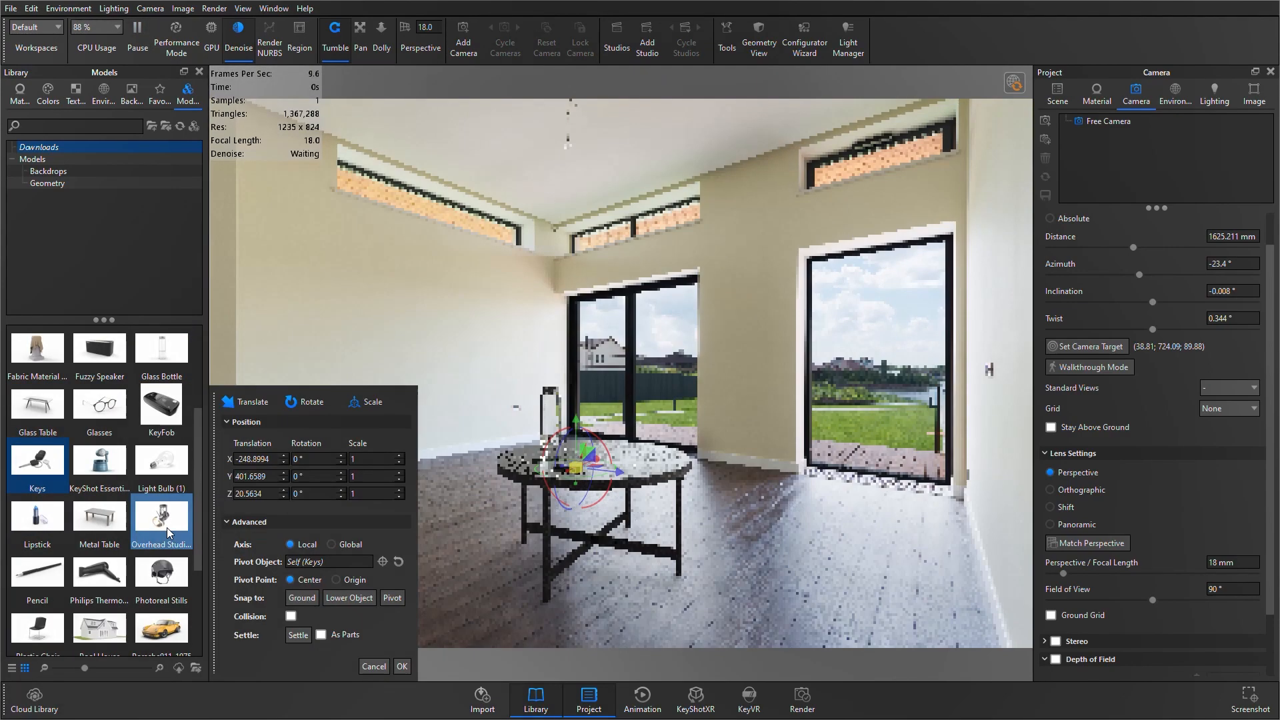